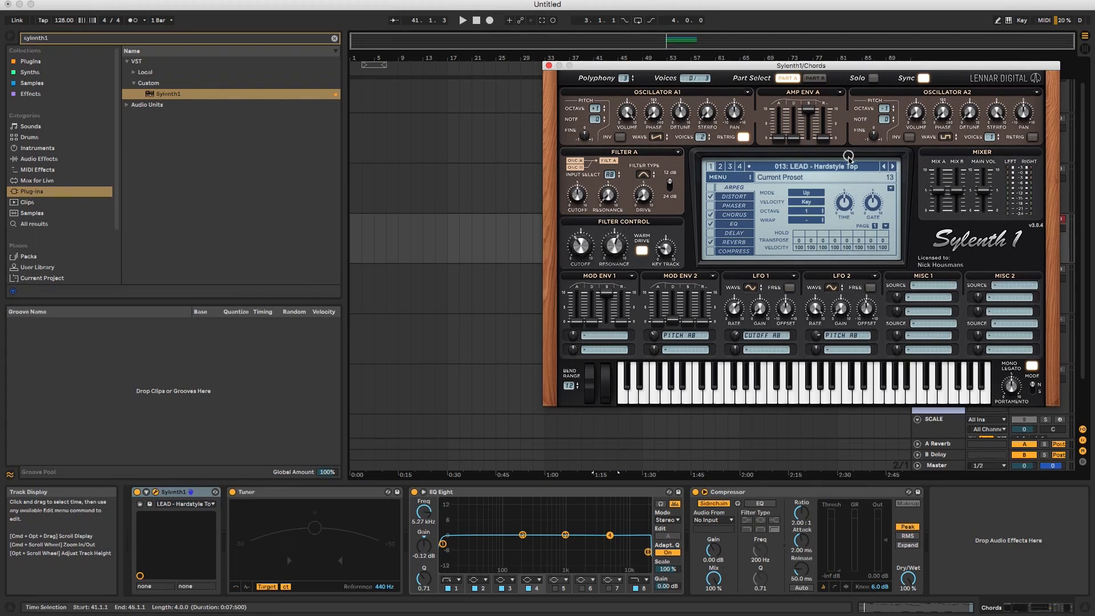
Step: Load the preset 004: LEAD - Future Empire Main in the Chords Sylenth1 and transpose all notes of its clip up an octave
click(849, 166)
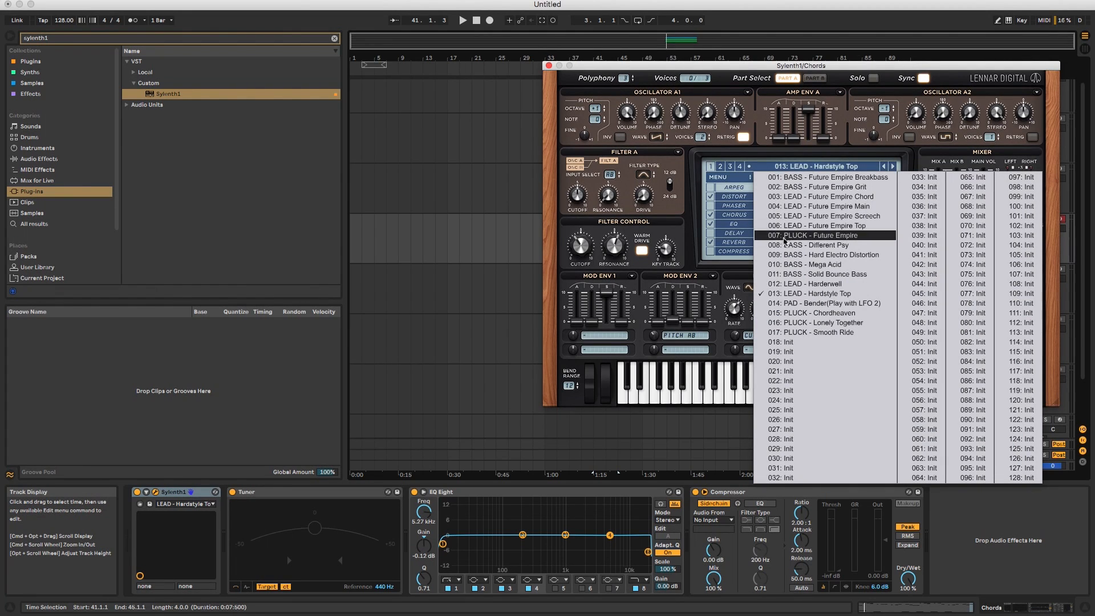
click(800, 207)
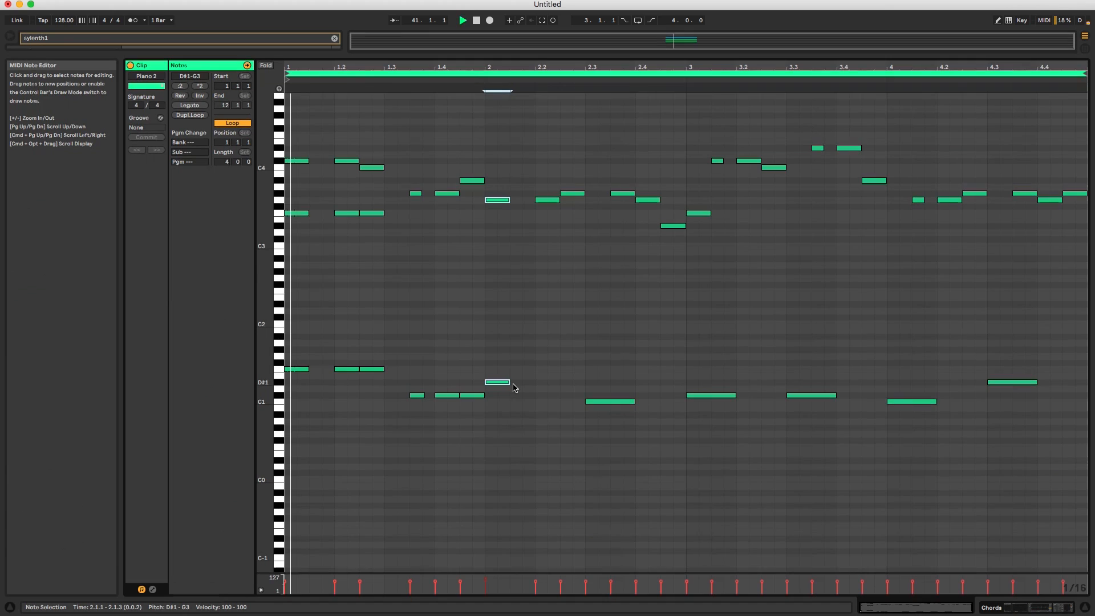
key(super+a)
key(shift+Up)
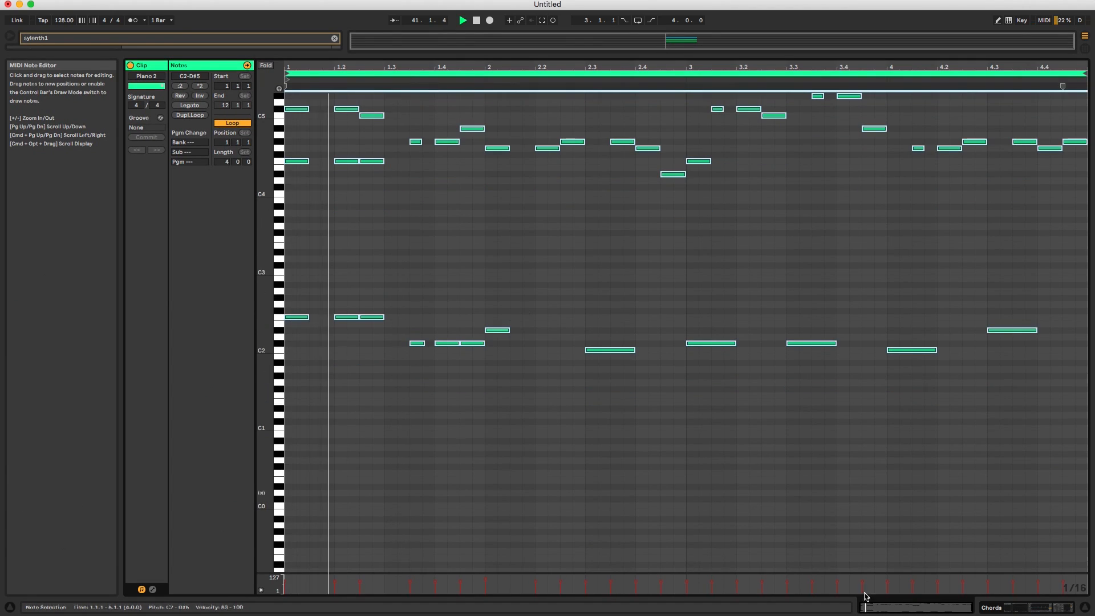
key(shift+Tab)
Step: Search the audio effects for "rever" and add the REVERB - Lead Return.adg rack to return track A Reverb
click(952, 449)
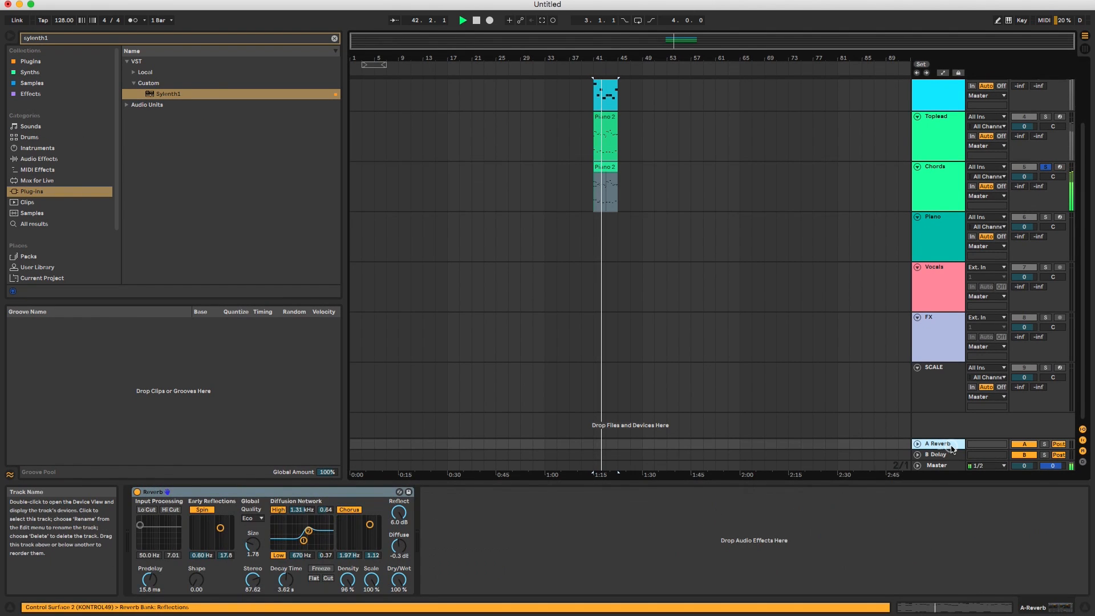
click(59, 38)
text(rever)
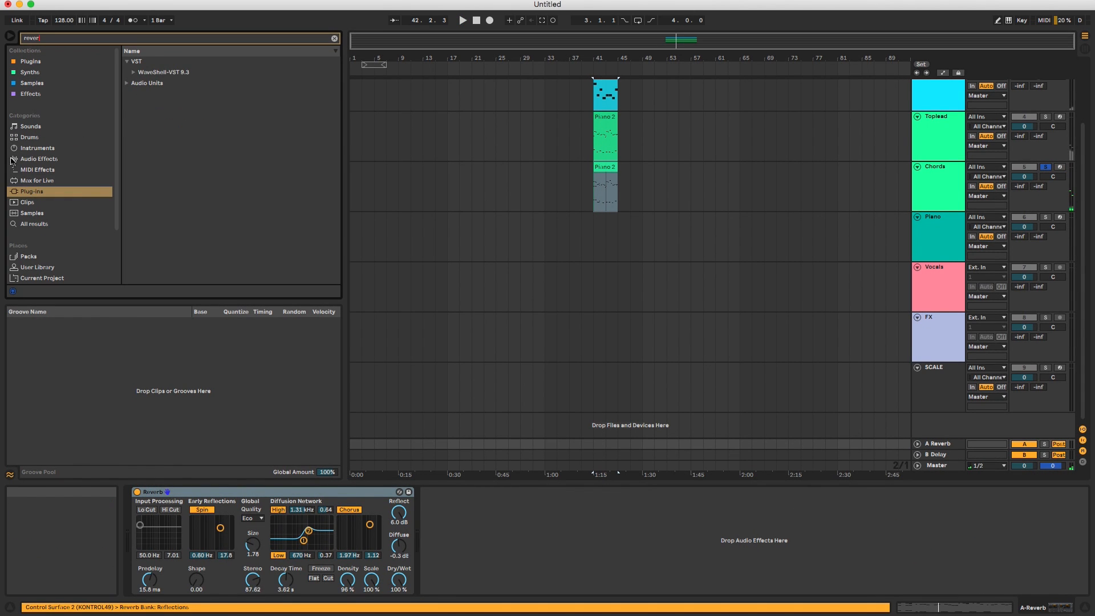
click(103, 159)
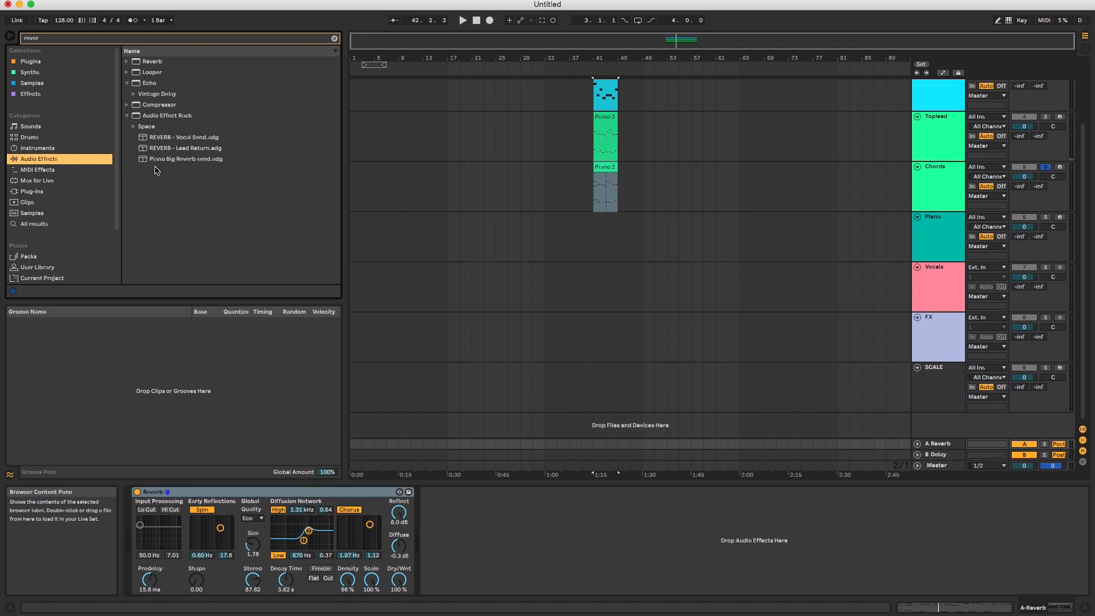
drag(152, 151, 505, 570)
drag(413, 521, 414, 522)
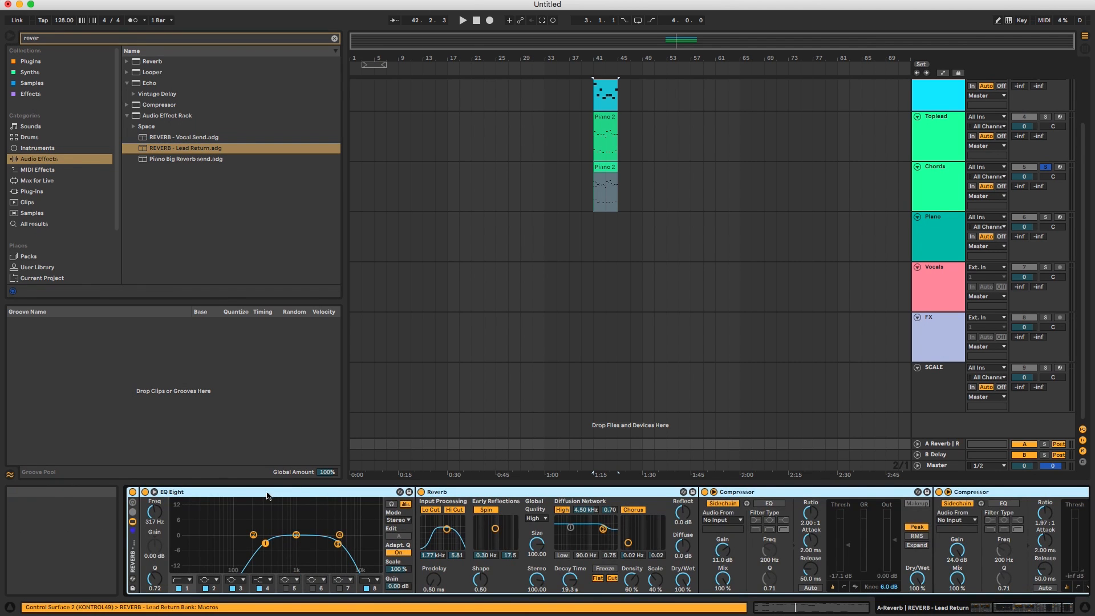
Step: Delete the original Reverb device from return track A and set the Chords track's send A to 0
scroll(693, 543, right, 4)
scroll(1050, 513, left, 10)
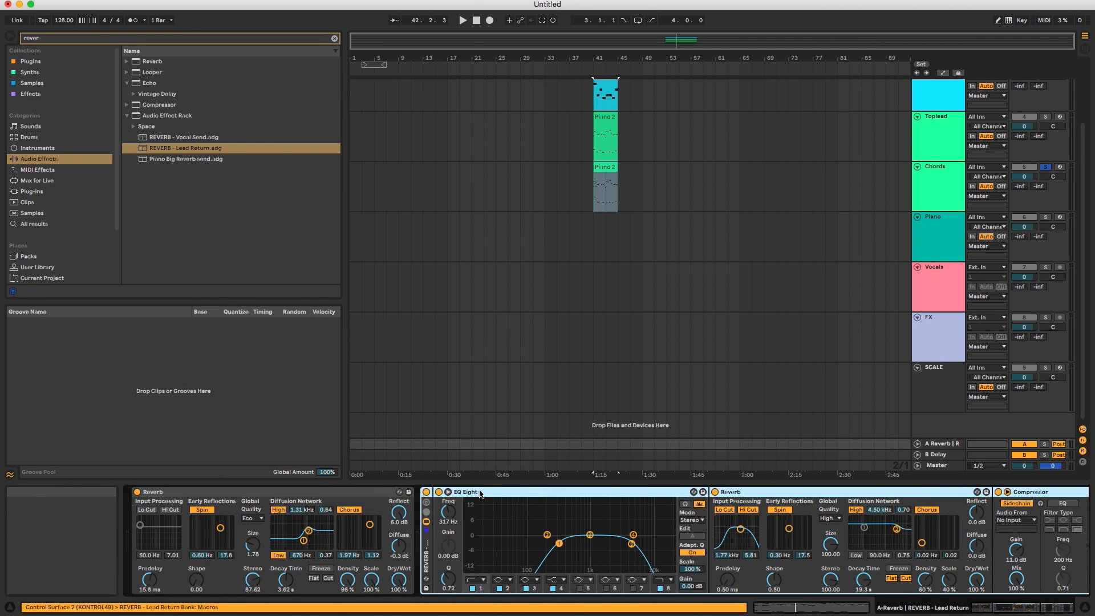
scroll(141, 503, right, 3)
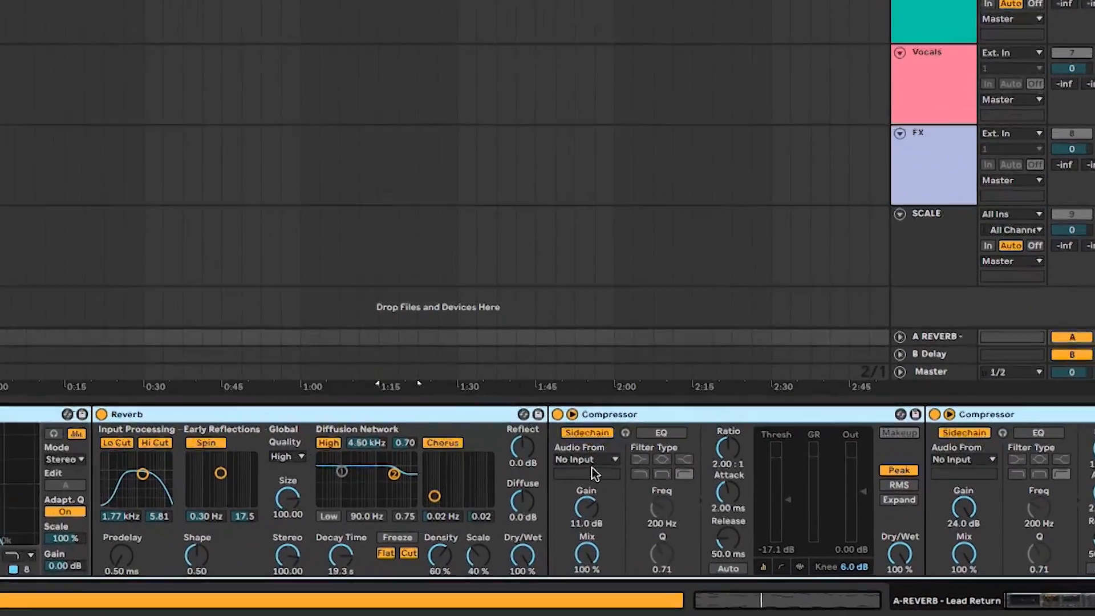
click(728, 524)
click(540, 524)
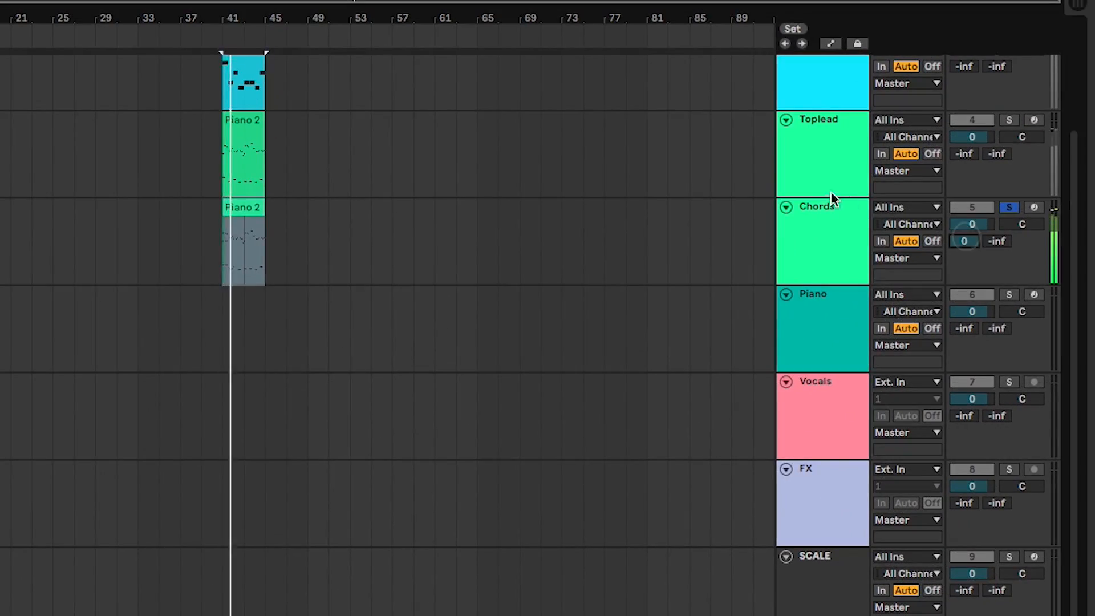
Step: Open the Chords clip for note editing and audition its notes
click(501, 207)
click(245, 209)
double_click(245, 210)
key(space)
key(space)
key(space)
scroll(365, 221, up, 5)
key(space)
key(space)
Step: Copy the three F4 notes at the start of bar 1 up to A#4 and play the result
drag(371, 304, 302, 317)
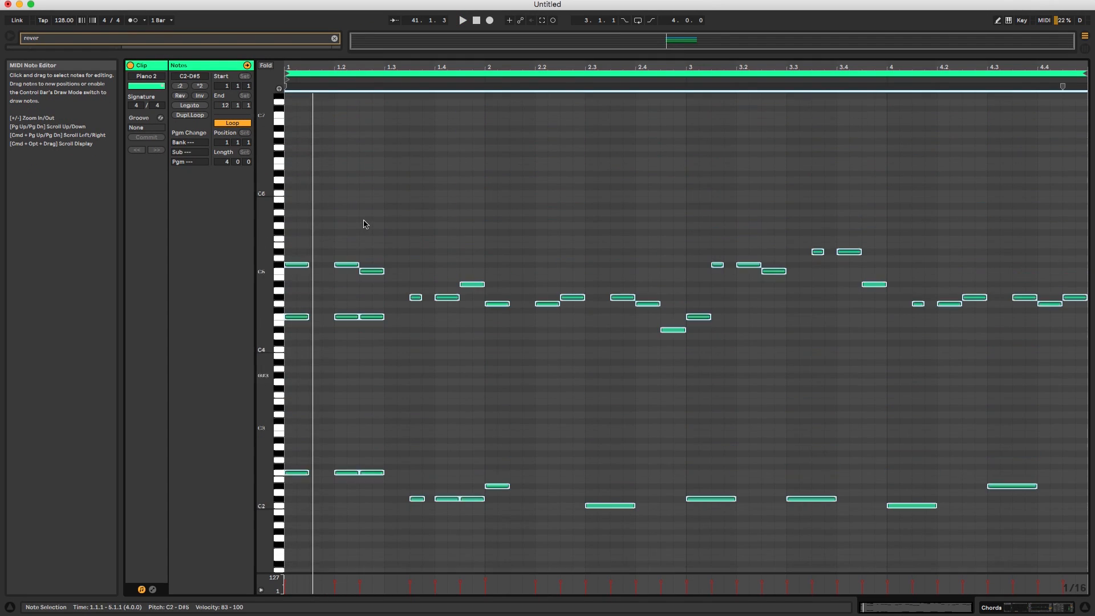
click(299, 313)
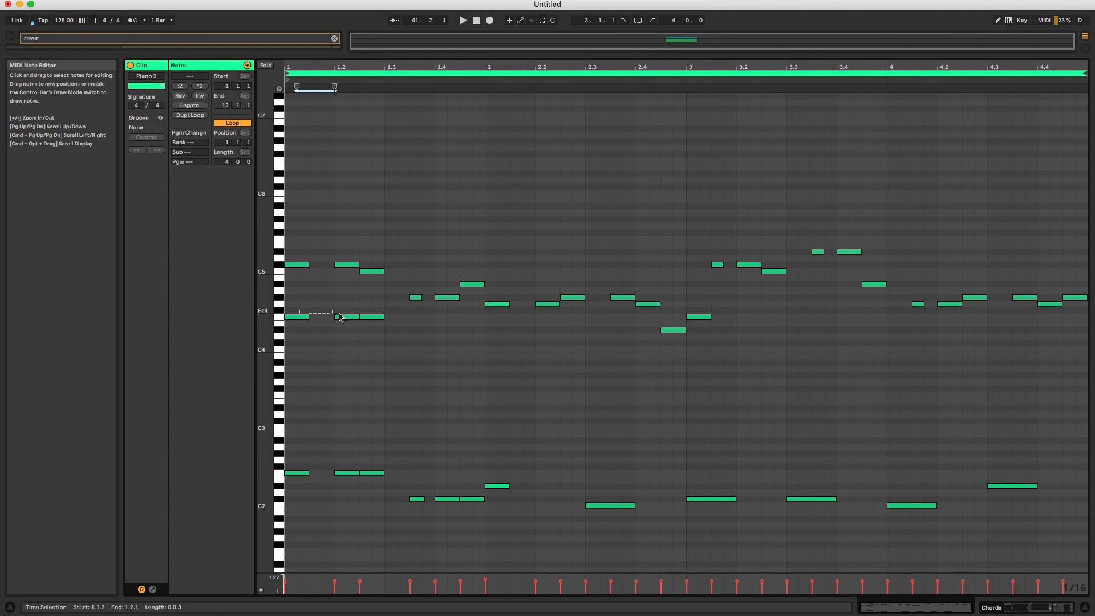
drag(373, 326, 372, 291)
key(space)
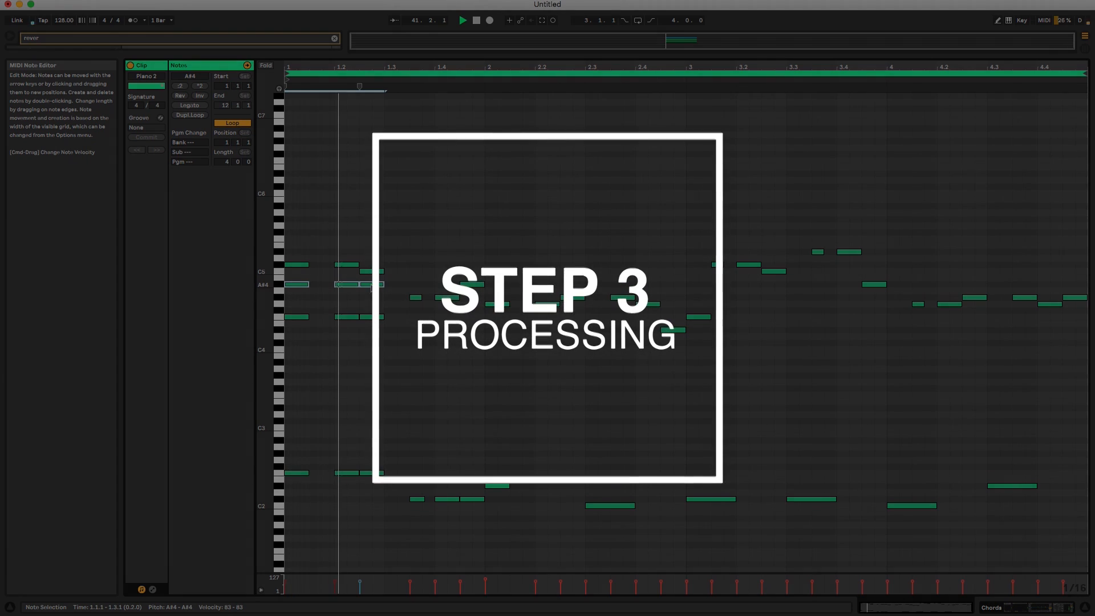
Step: Lower the third of the copied A#4 notes in bar 1 to G#4 and audition the chords
click(373, 297)
key(space)
key(space)
key(space)
Step: Add harmony notes at D#4 and F4 beneath the melody from 1.3.3 up to 2.3
drag(372, 284, 445, 333)
key(space)
key(space)
key(space)
key(space)
Step: Add D#2 bass notes at 2.2 and 2.2.3, and replace the long bass note at 2.3 with short C2 notes from 2.3.3 to bar 3
drag(472, 285, 551, 486)
key(space)
drag(550, 485, 628, 513)
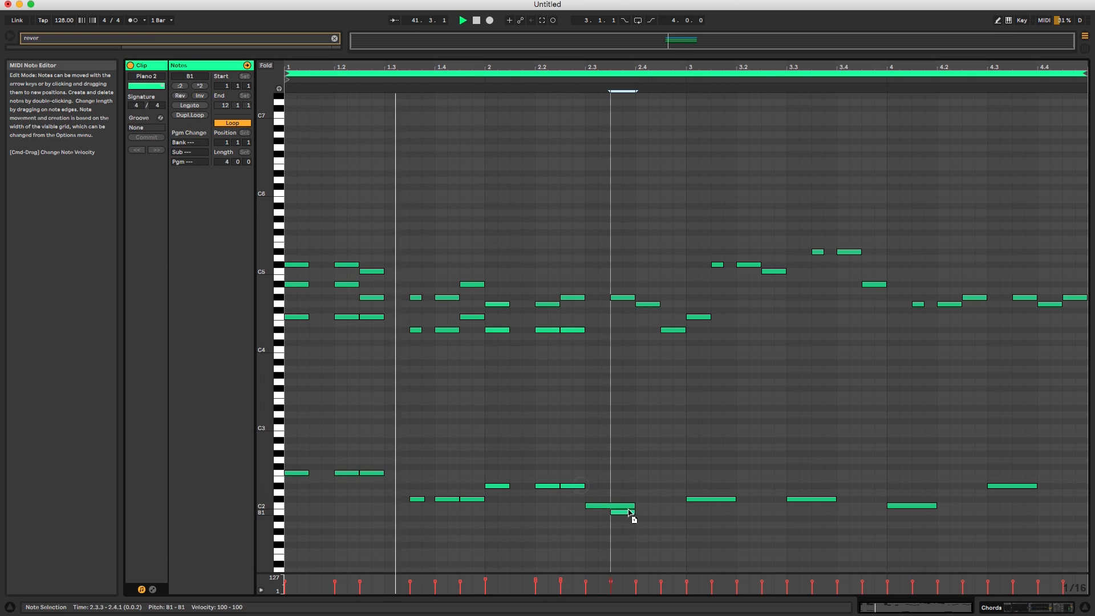
double_click(606, 505)
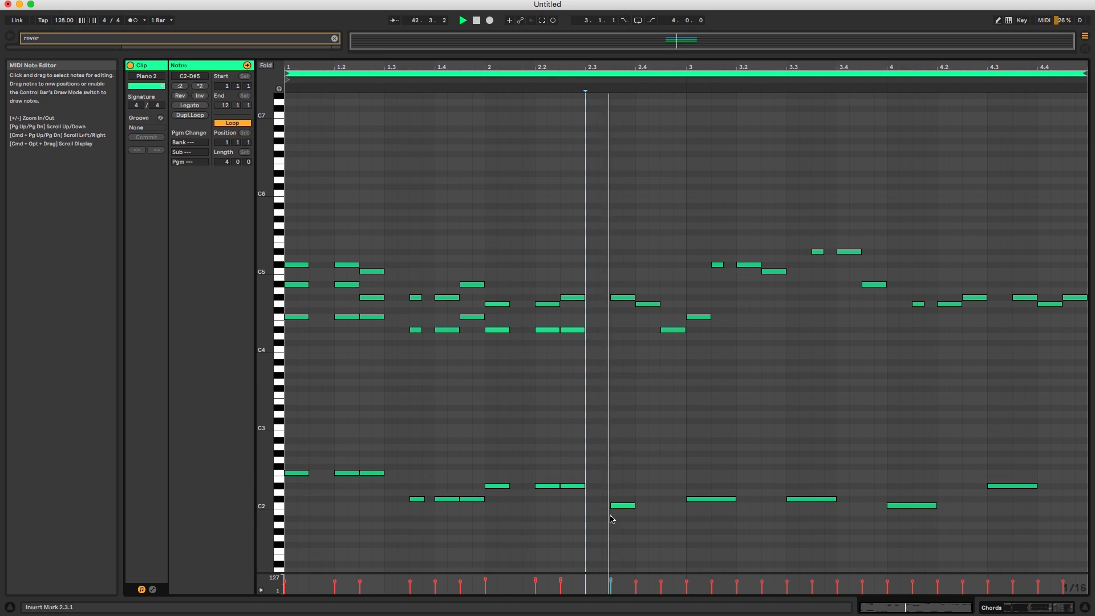
mouse_move(622, 506)
mouse_down()
mouse_move(646, 507)
mouse_move(623, 506)
mouse_up()
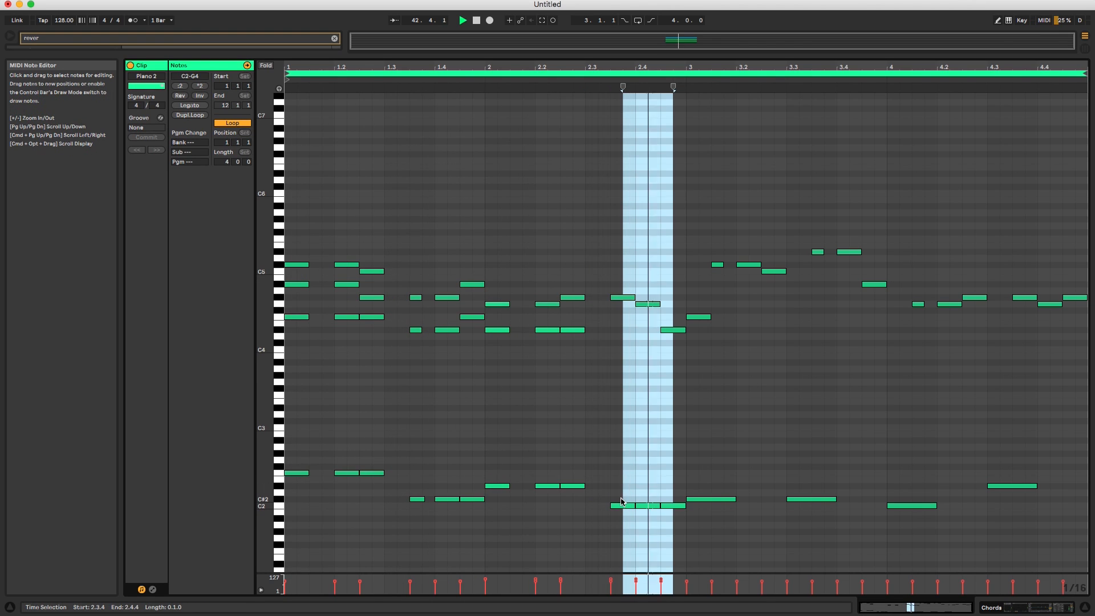
Step: Add D#4 harmony notes beneath the melody at 2.3.3 and 2.4, and play the passage
double_click(623, 310)
drag(626, 336, 646, 346)
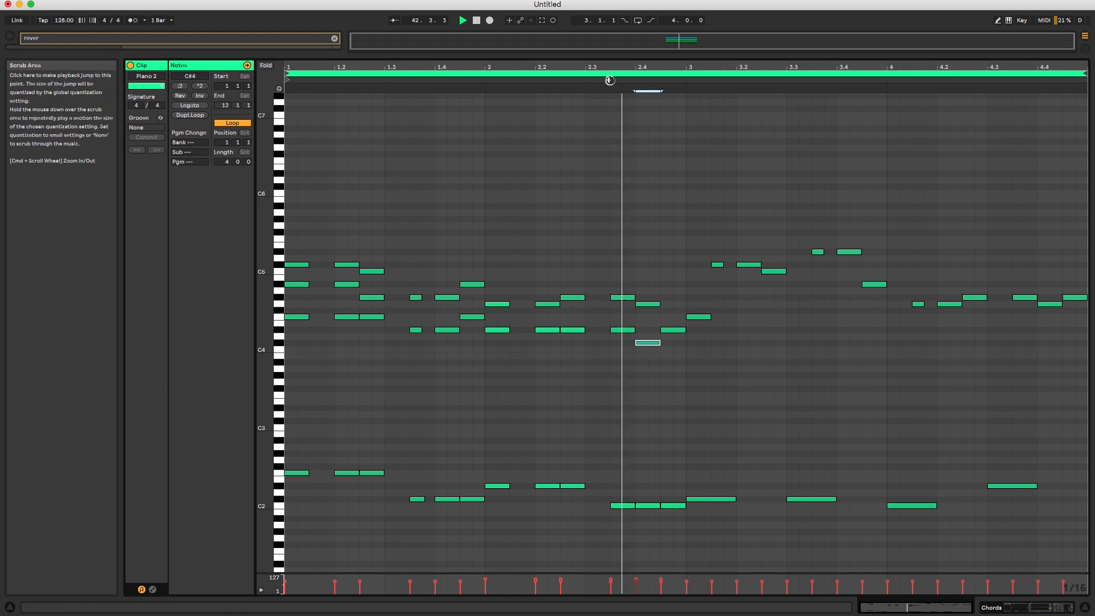
drag(649, 345, 648, 339)
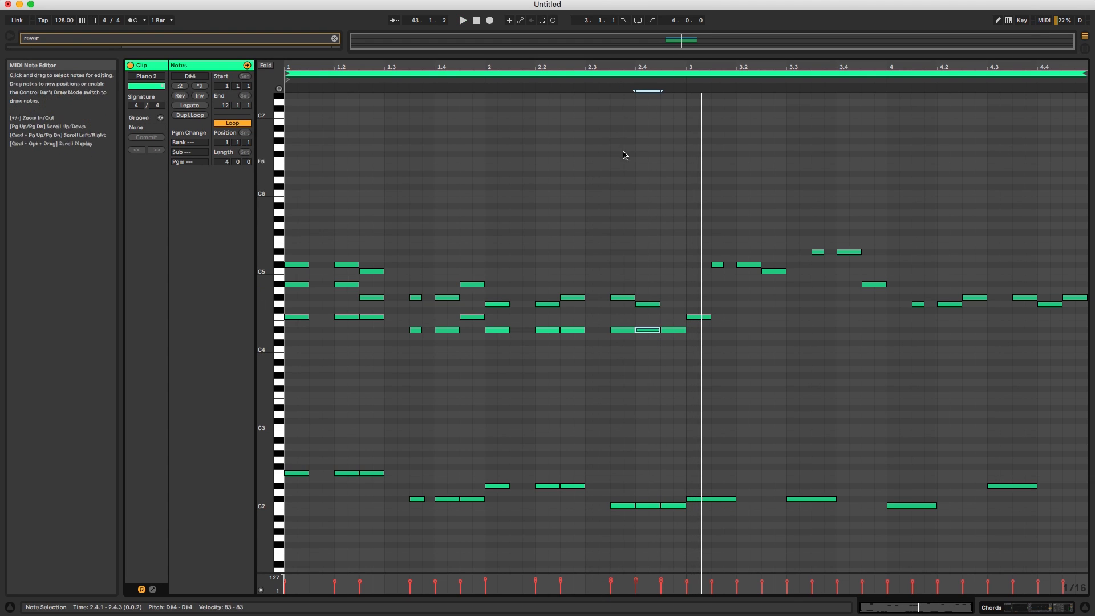
click(608, 81)
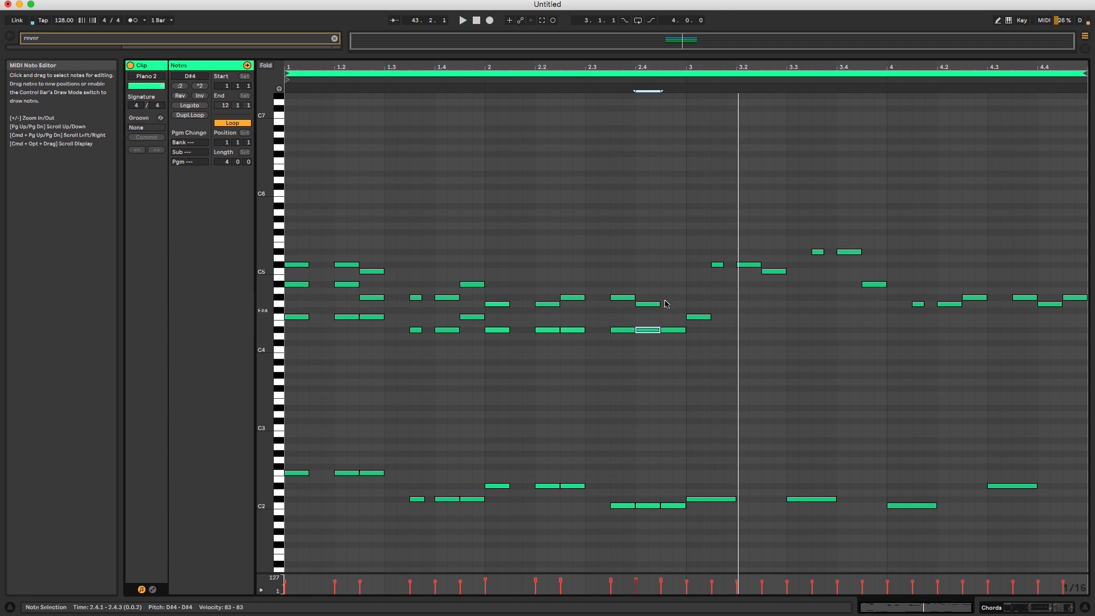
Step: Duplicate the upper notes of bars 1–2 into bars 3–4 and delete the leftover short notes at 3.1.3 and 4.1.3
drag(678, 265, 303, 342)
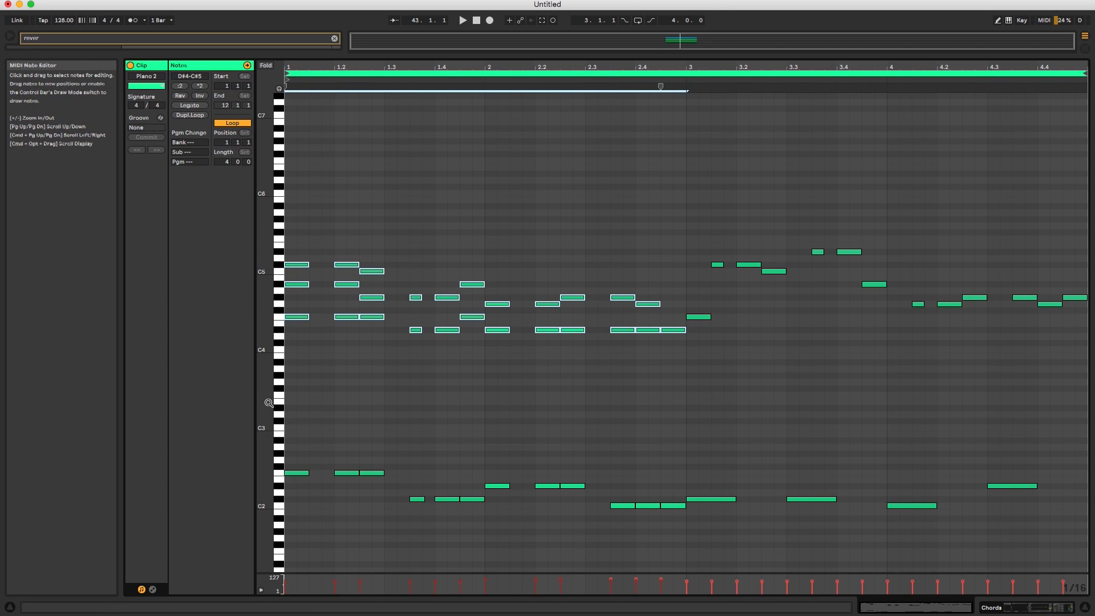
key(super+d)
click(718, 265)
double_click(919, 305)
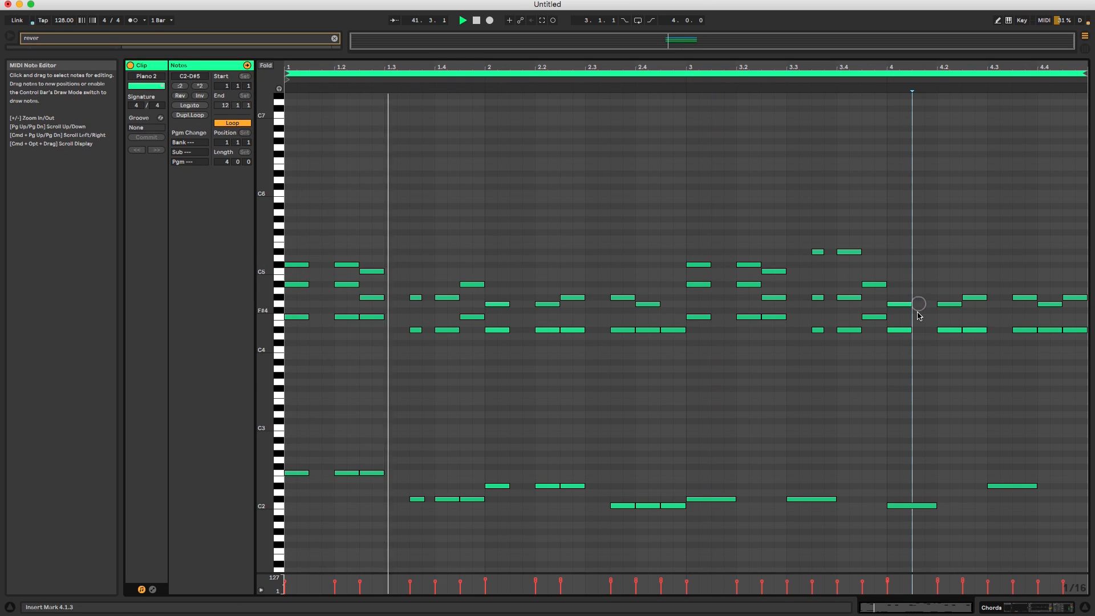
Step: Duplicate the bass notes of bars 1–2 into bars 3–4, fitting them to C#2 in bar 3 and C2 at bar 4 without overlapping long notes
drag(677, 457, 78, 608)
key(super+d)
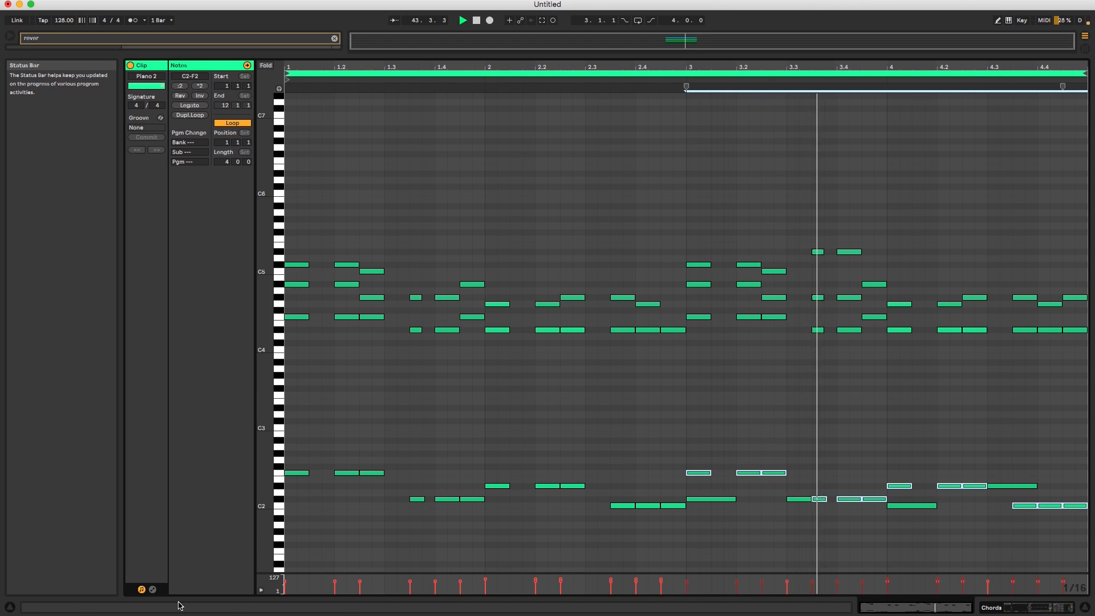
drag(825, 489, 853, 513)
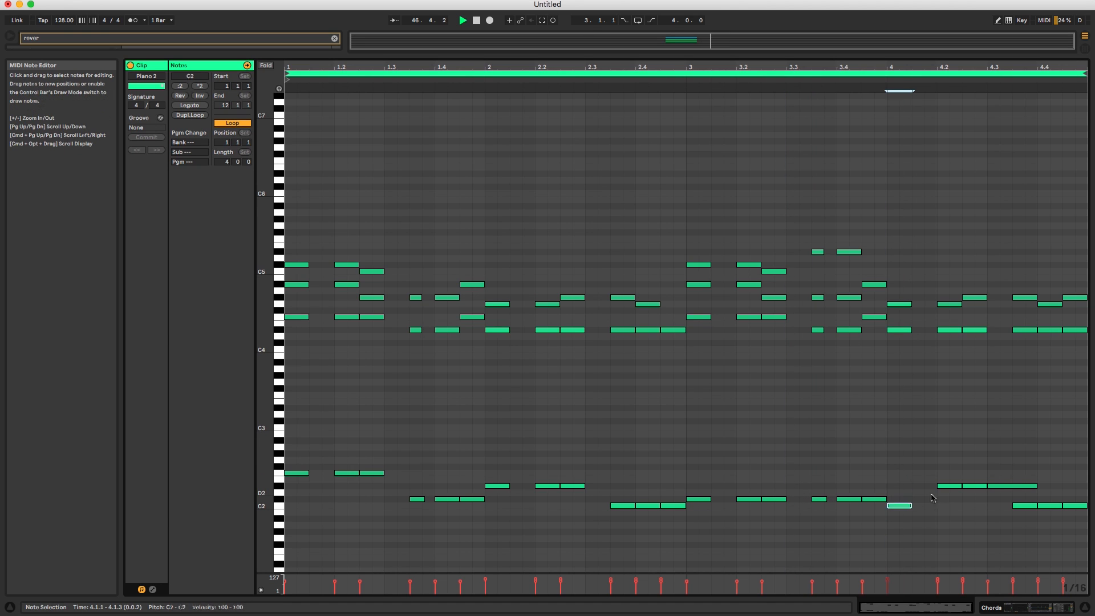
double_click(999, 488)
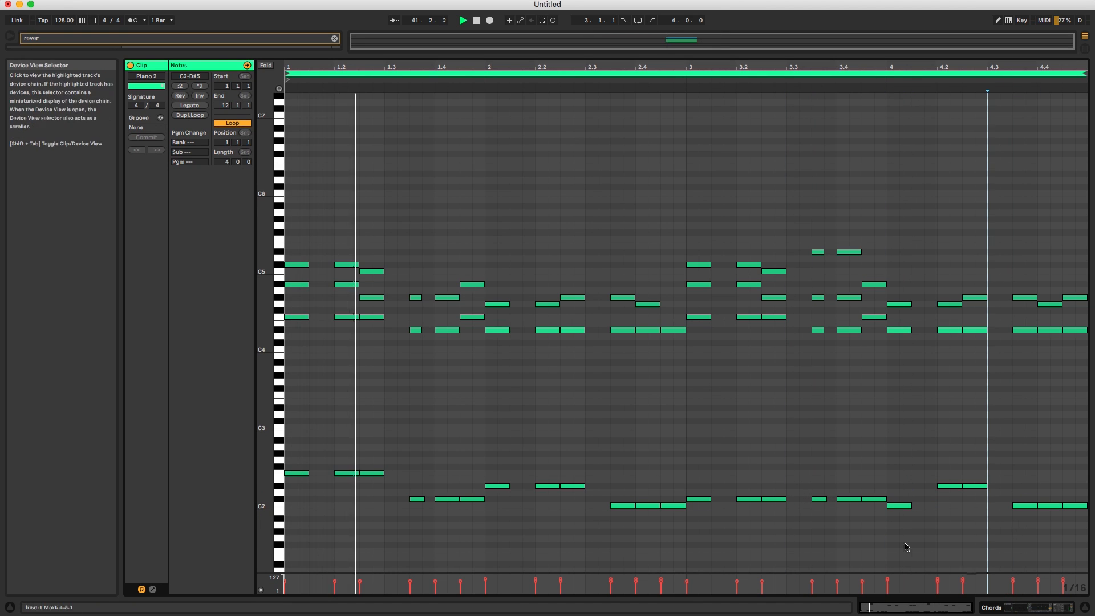
Step: Solo Toplead alongside Chords and lower the Chords track volume to -5.0 dB during playback
click(996, 605)
key(space)
key(space)
click(604, 126)
mouse_move(1018, 180)
mouse_down()
mouse_move(1017, 219)
mouse_move(1018, 183)
mouse_up()
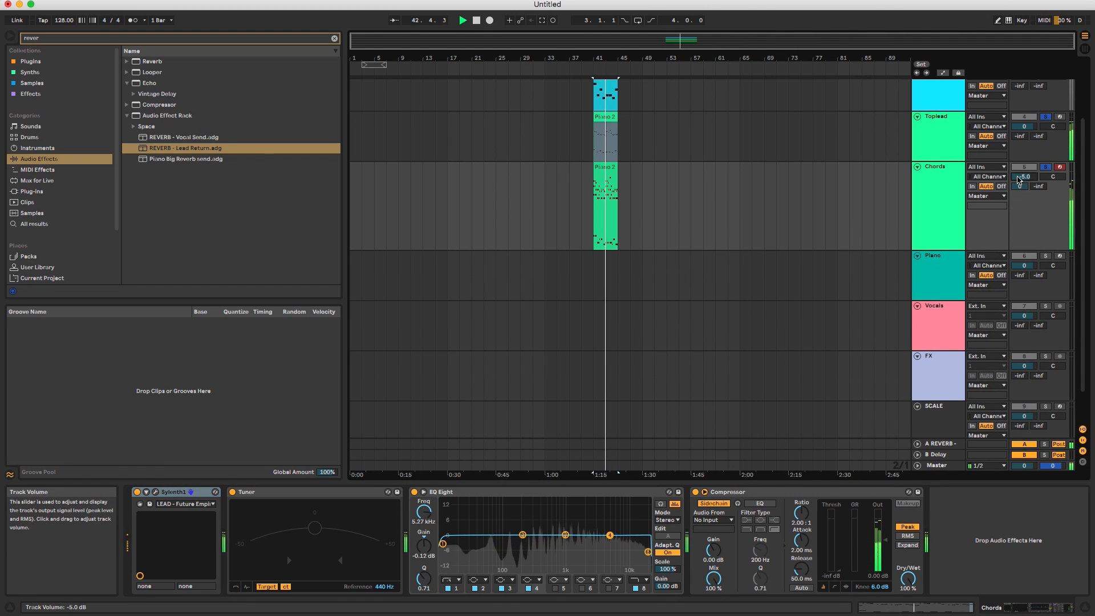
key(space)
key(space)
Step: Open the Toplead clip and delete its low bass notes, keeping only the melody
click(599, 167)
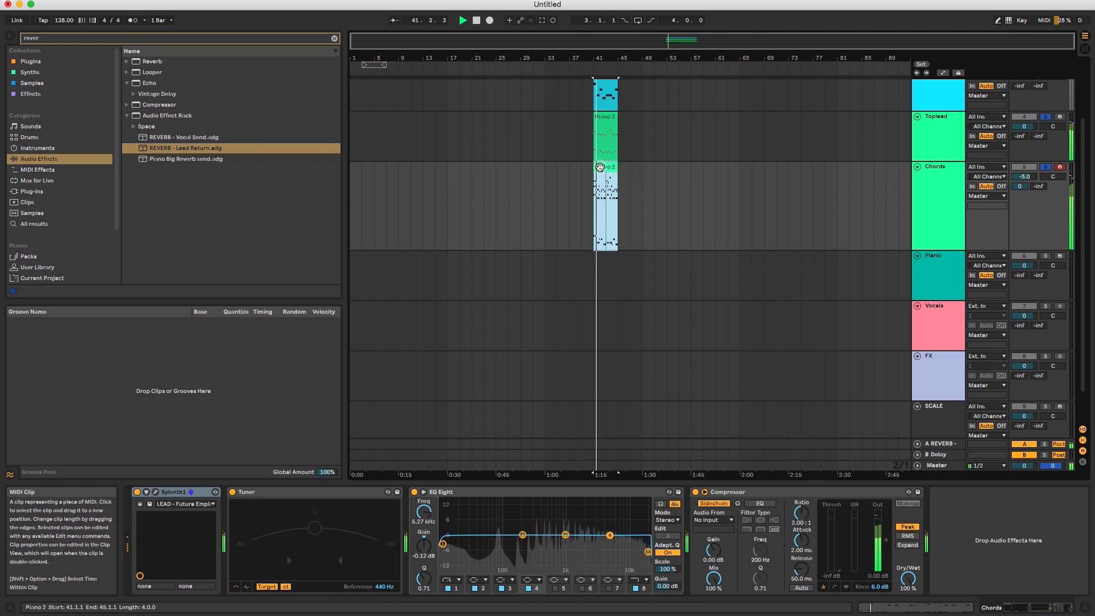
double_click(599, 121)
key(space)
key(space)
key(space)
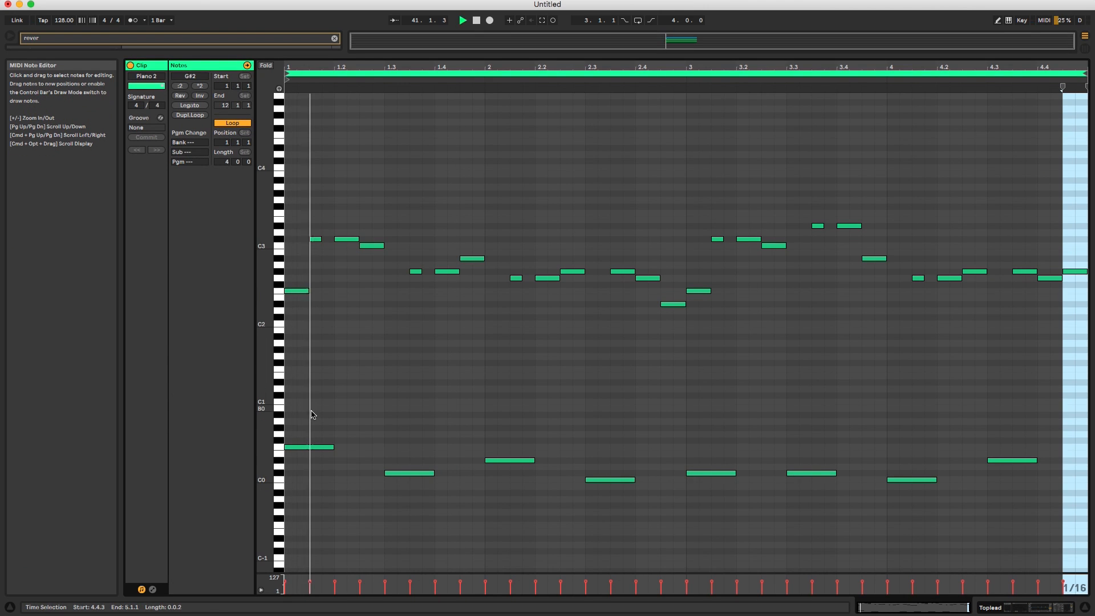
drag(311, 414, 997, 571)
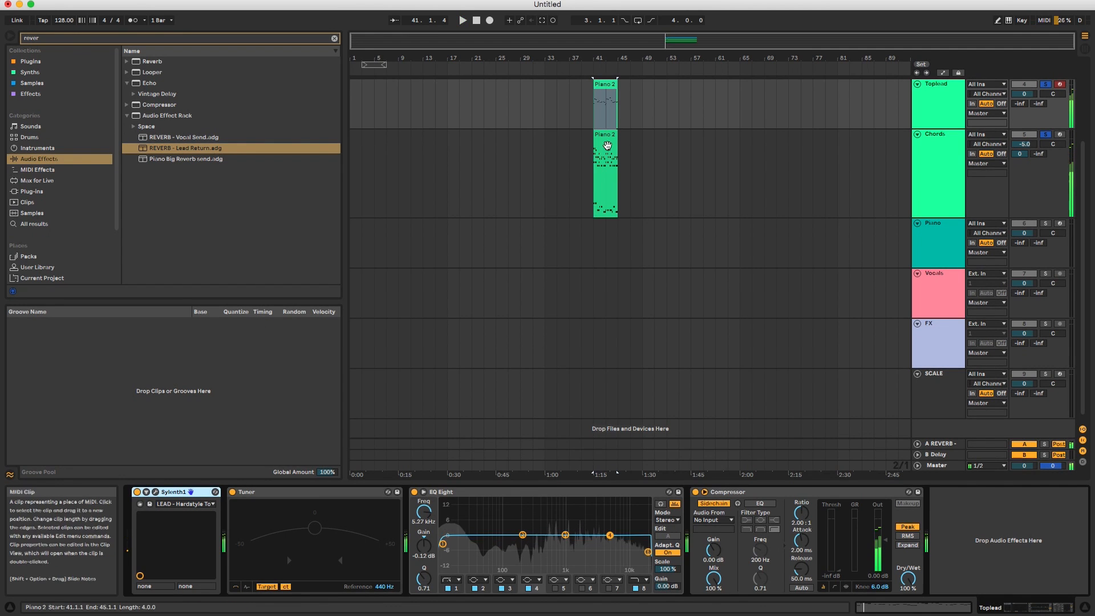
Step: In the Chords clip, move the chord at the start of bar 2 to 2.1.3 and return to the track's devices
double_click(608, 145)
drag(311, 255, 285, 523)
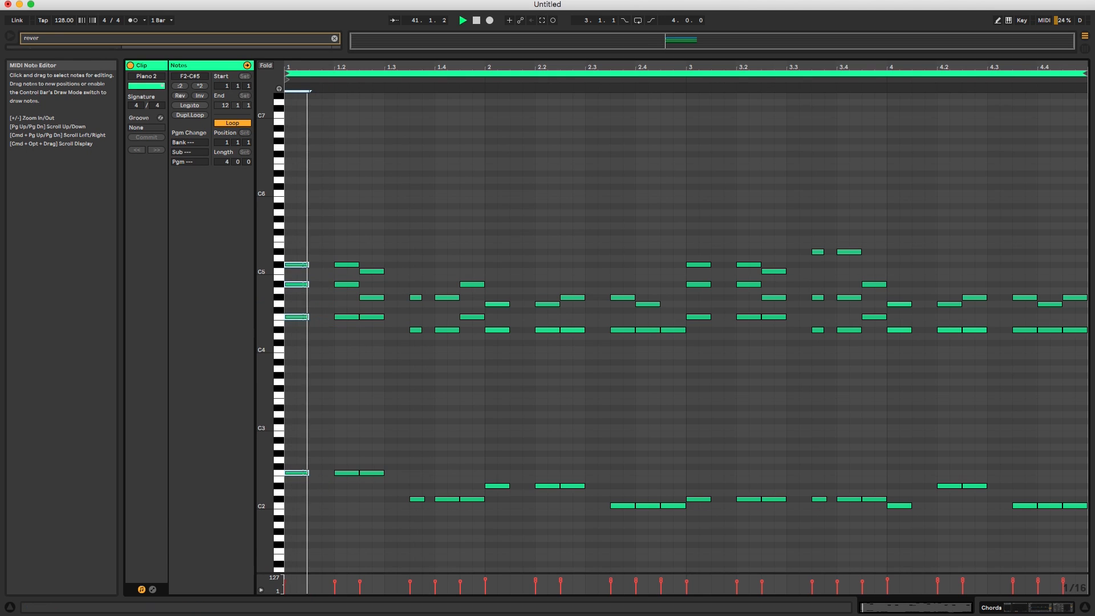
click(994, 608)
double_click(608, 142)
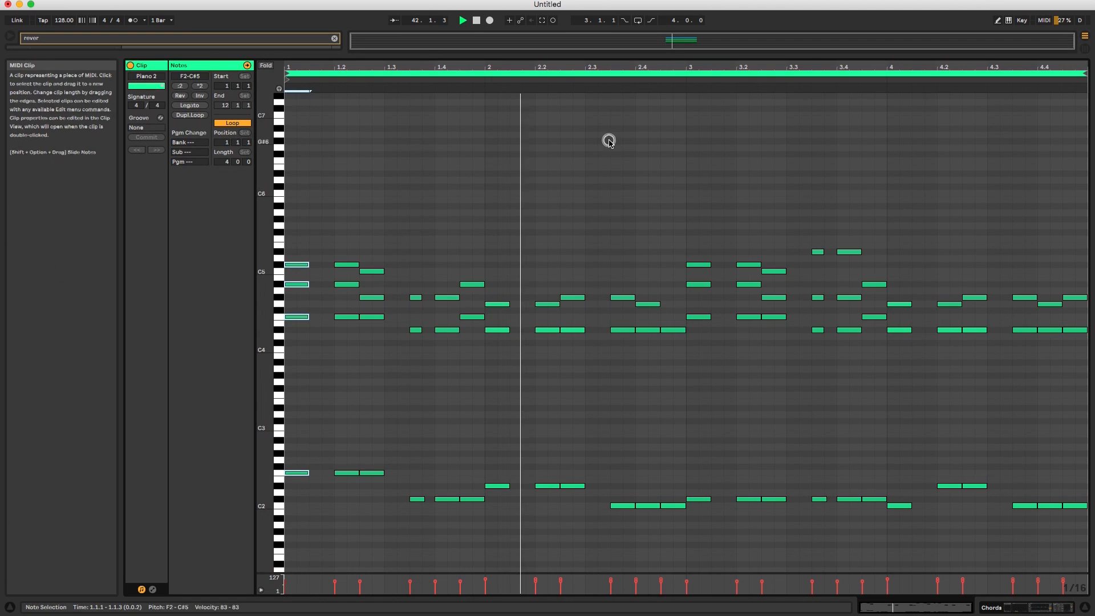
click(496, 384)
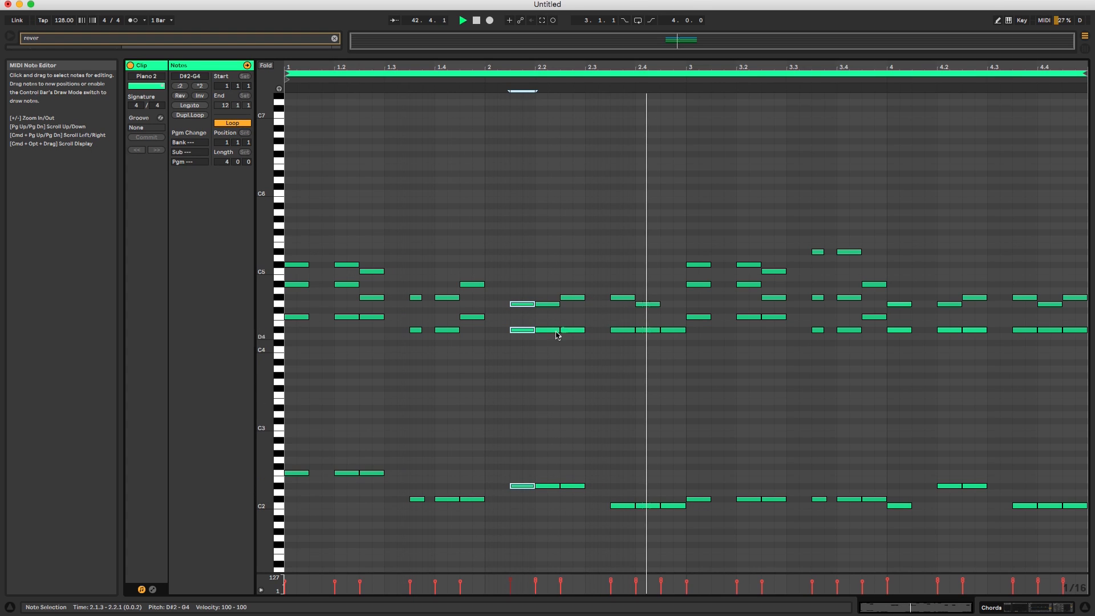
click(1008, 606)
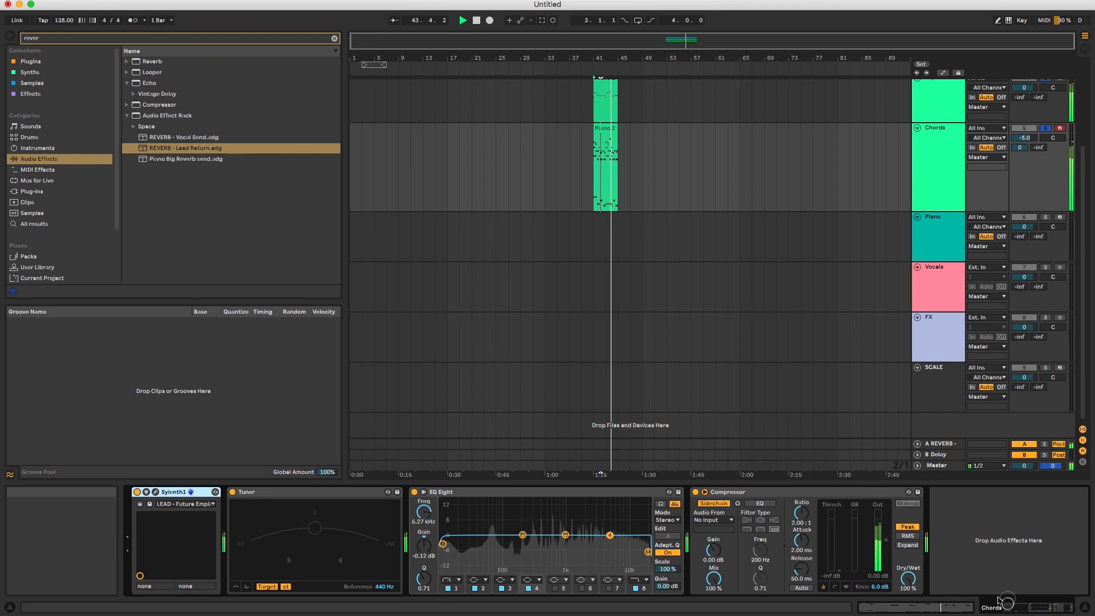
Step: Unsolo Toplead and Chords, play them together with the Bass track, and stop playback with the Chords clip selected
click(602, 228)
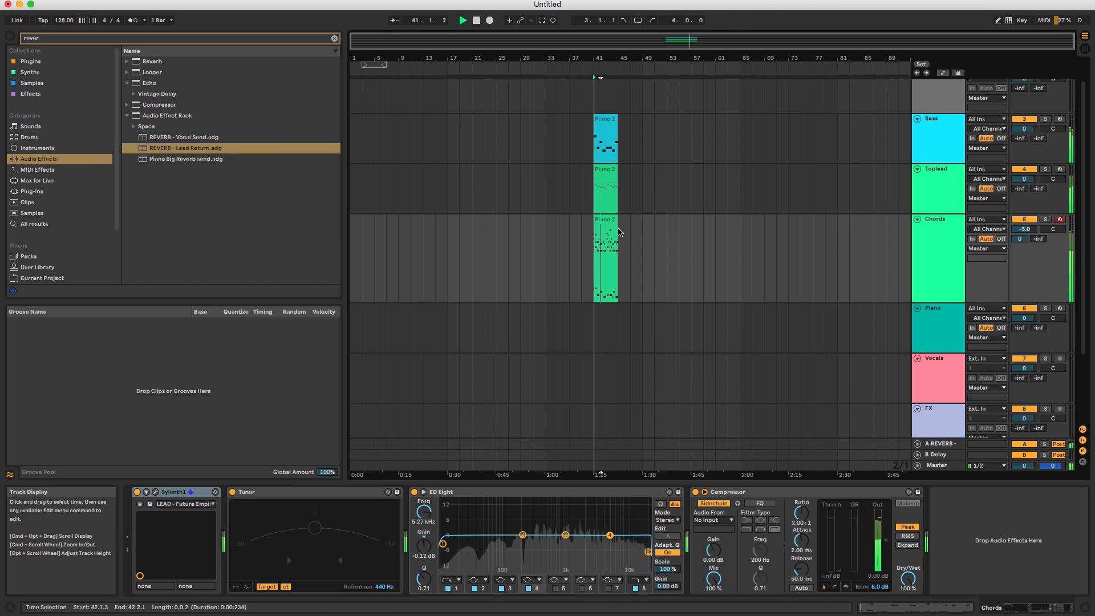
key(plus)
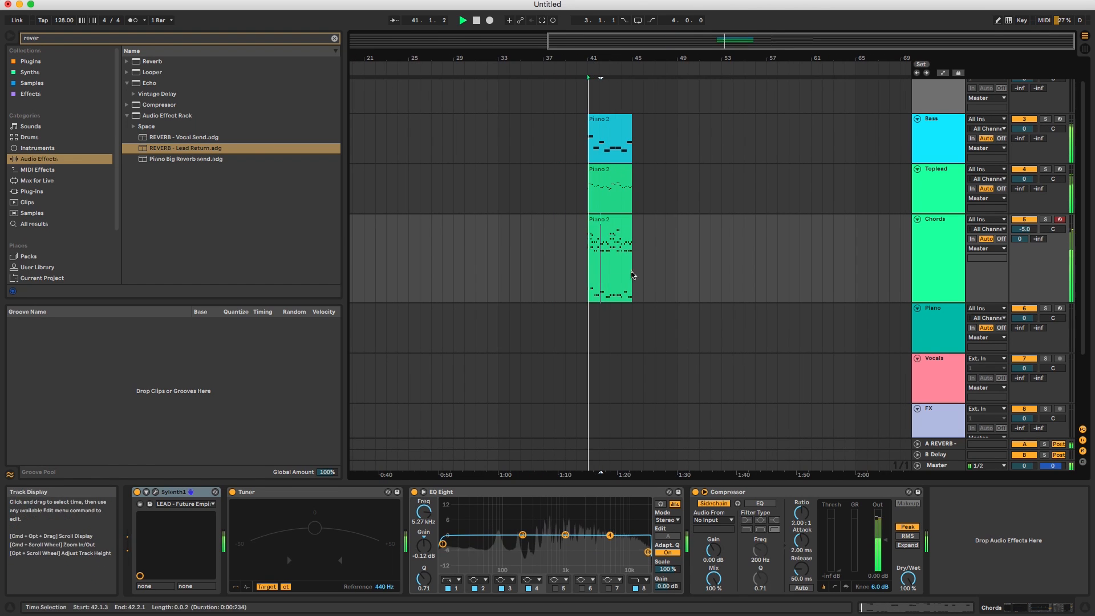
click(614, 220)
key(space)
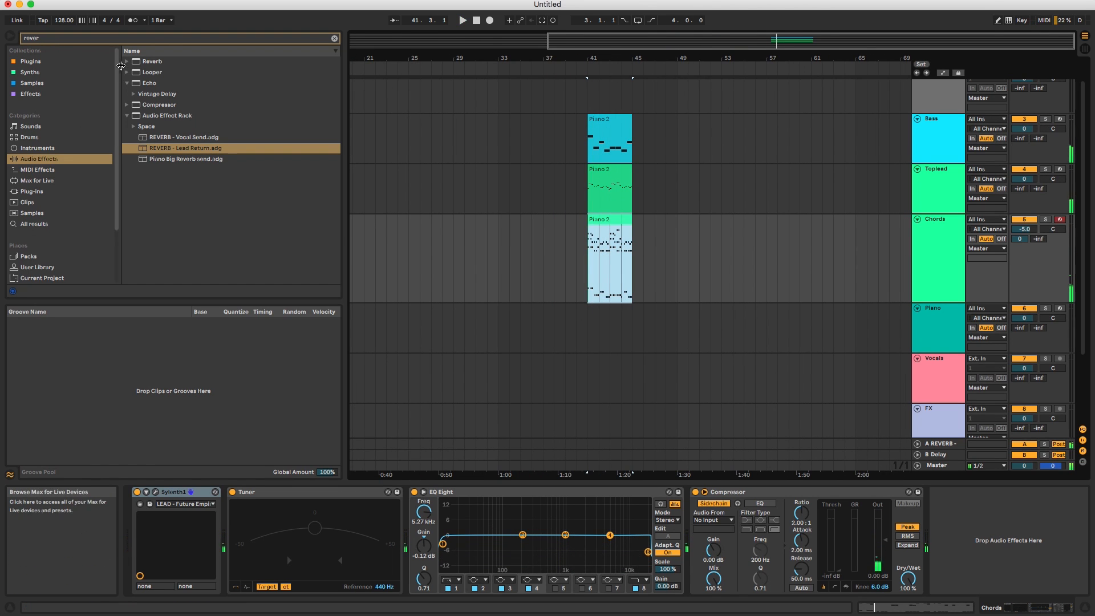
Step: In the Chords clip, shorten the chords at 2.1.3 and 3.1.1 to a sixteenth and place a matching chord at 3.1.3
key(space)
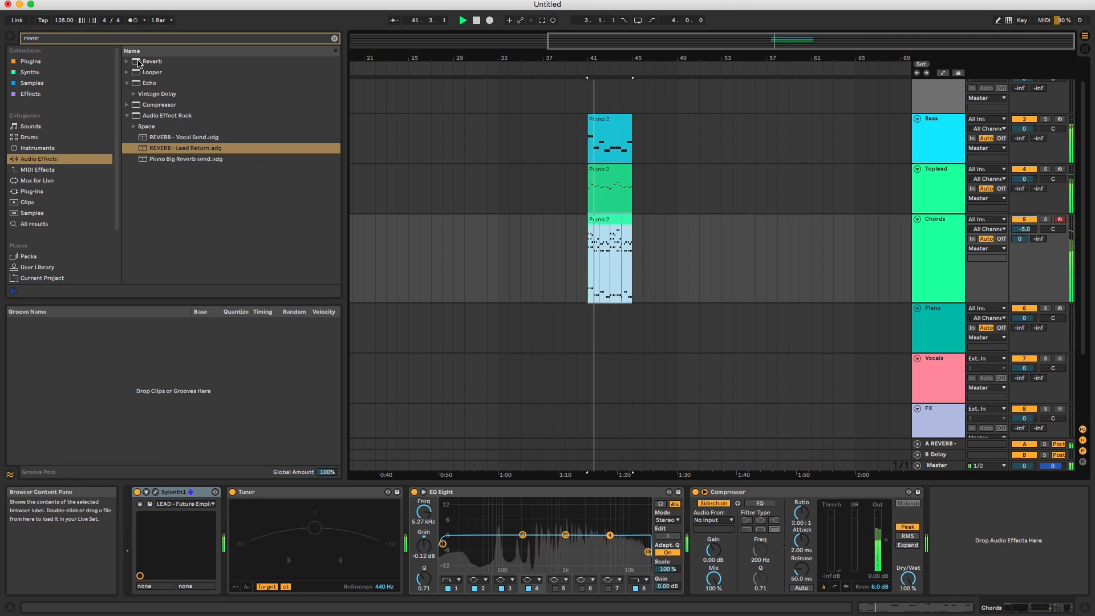
key(plus)
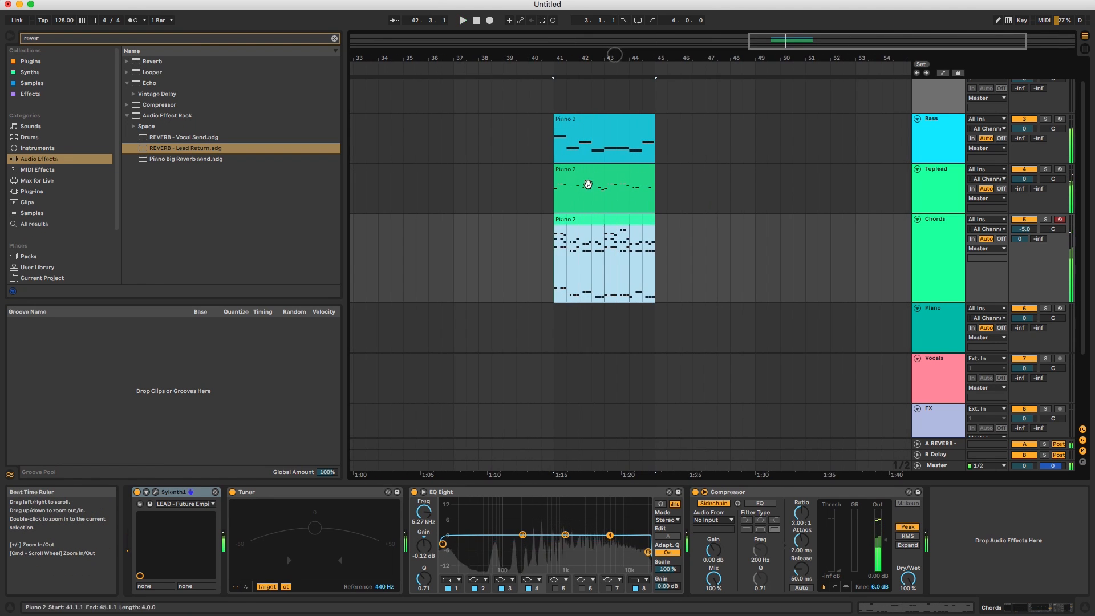
double_click(584, 221)
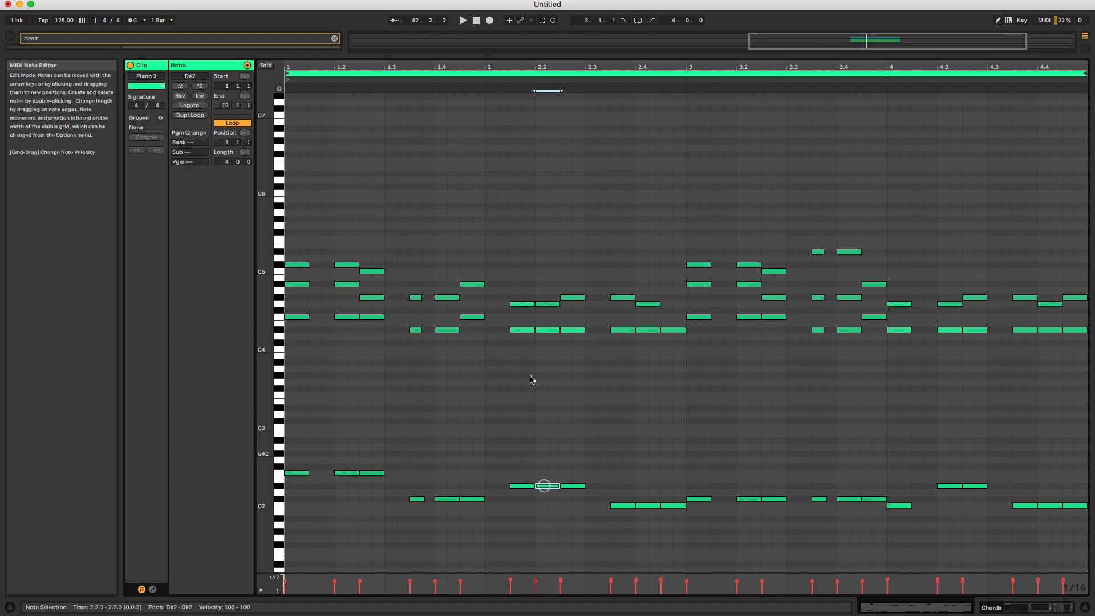
drag(534, 487, 522, 487)
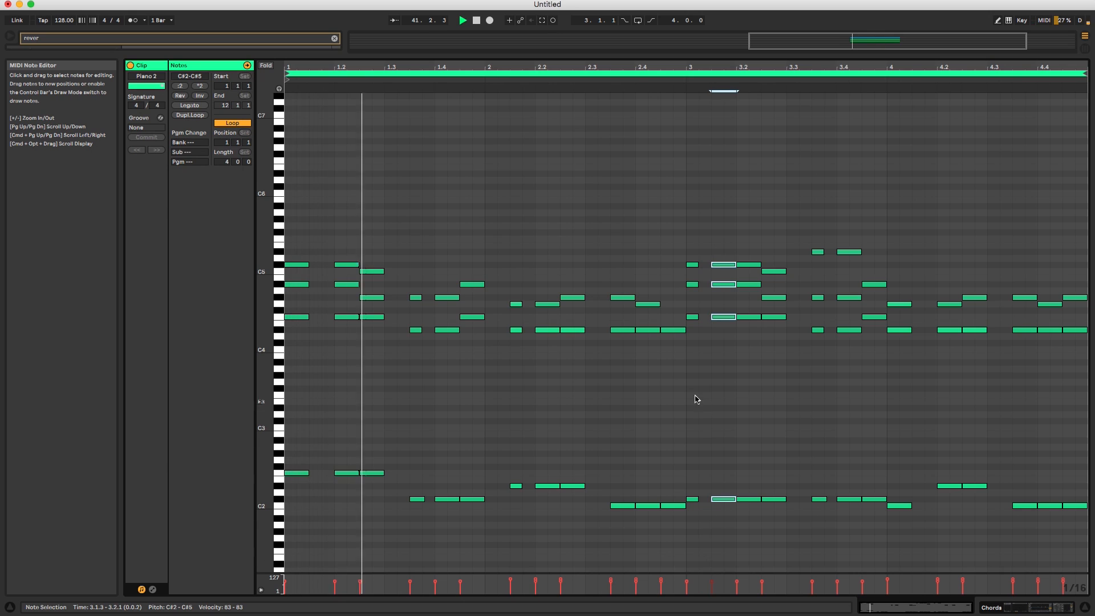
Step: Return from the note editor to the Chords devices and set the Toplead track's volume to 0.8 dB
click(1023, 608)
drag(1021, 88, 1017, 99)
scroll(854, 95, up, 1)
click(945, 98)
click(586, 90)
Step: Search the plug-ins for OTT and insert the VST version on the Chords track between Tuner and EQ Eight
click(582, 139)
key(super+f)
text(ott)
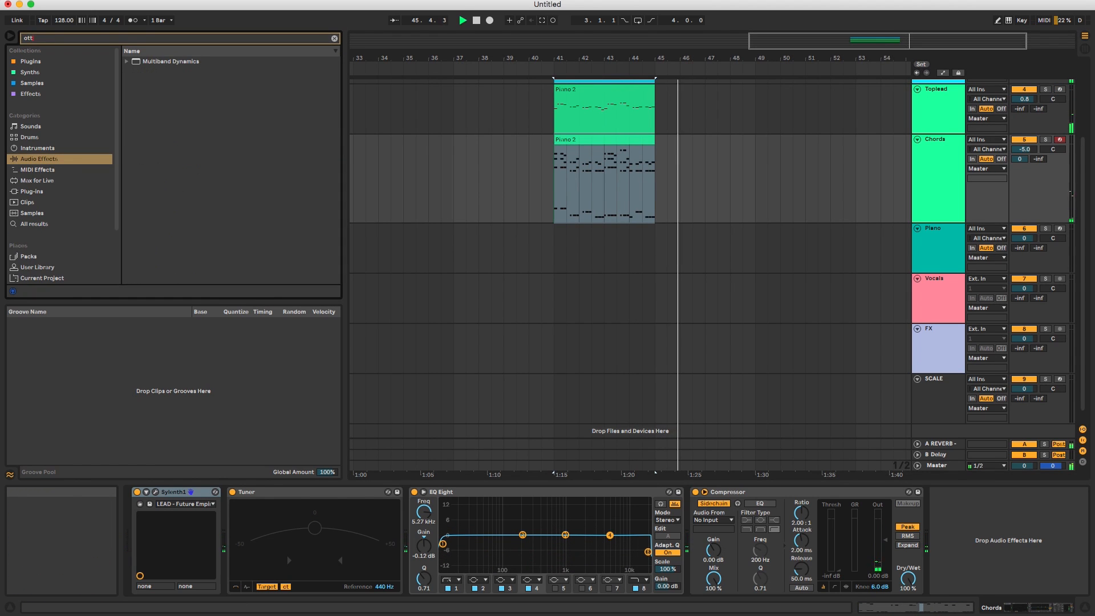
click(31, 191)
drag(161, 94, 411, 517)
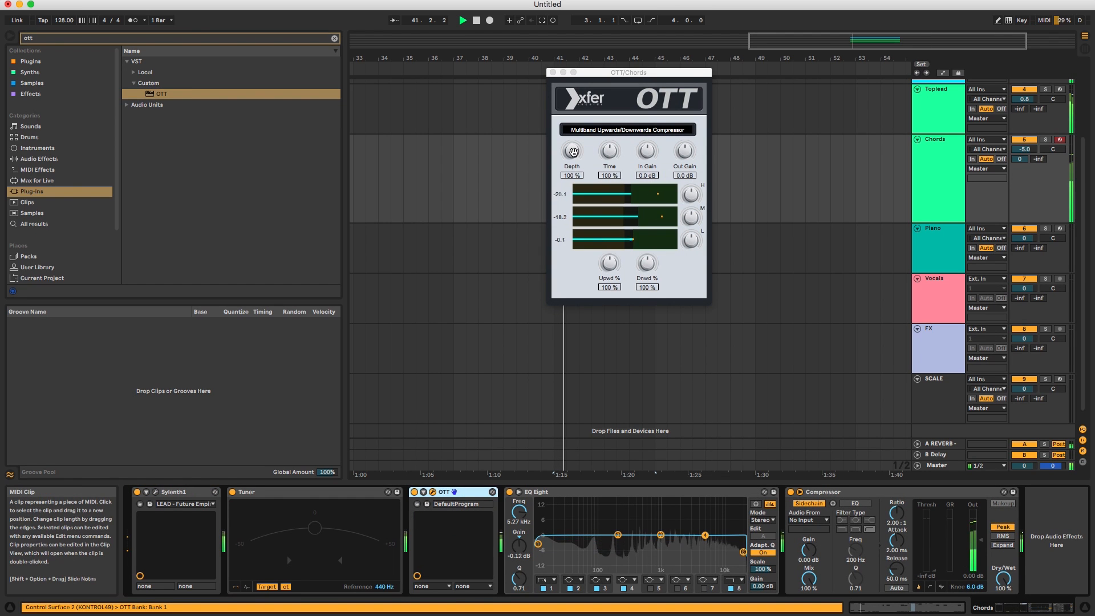
Step: Set OTT's Depth to 41 % and Out Gain to 2.5 dB on Chords, and close its window
drag(573, 154, 673, 158)
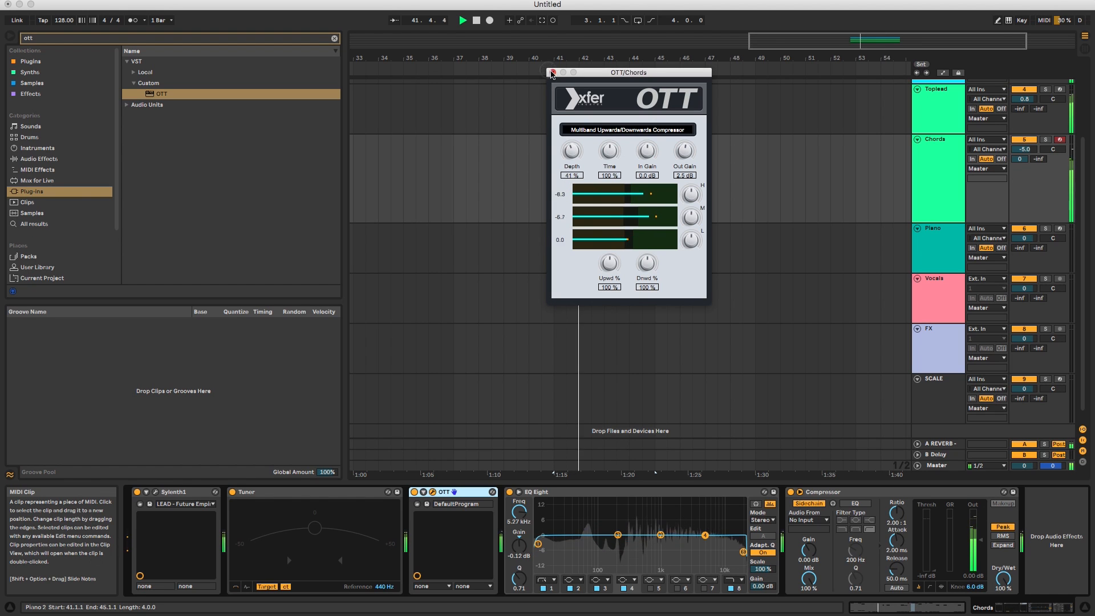
click(552, 73)
scroll(583, 228, up, 4)
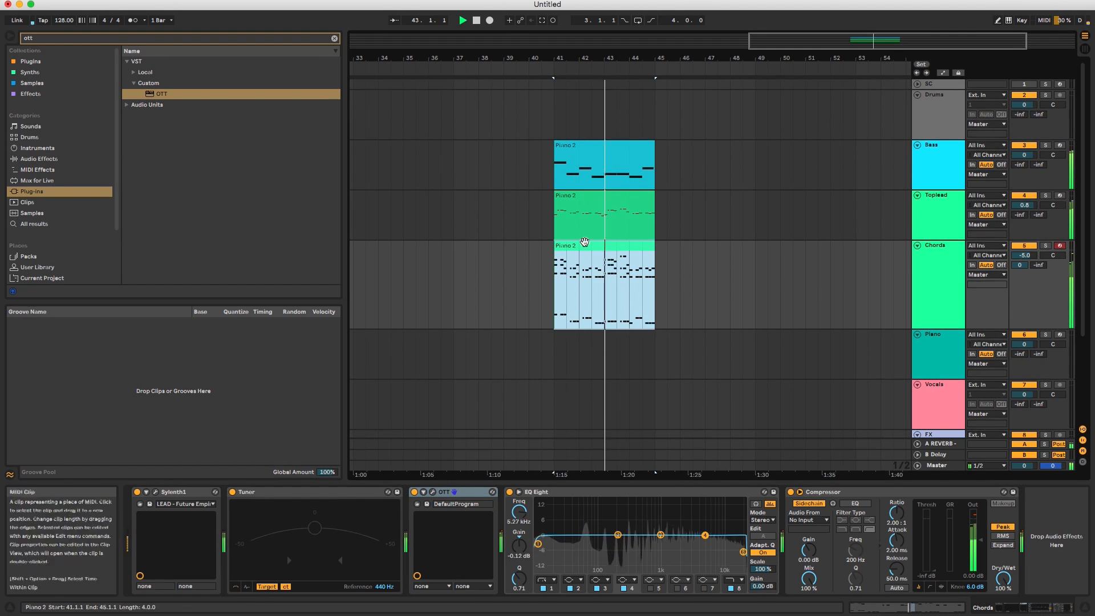
Step: Open the Chords clip and deactivate the chord notes at 3.1.3
double_click(585, 242)
key(space)
click(727, 295)
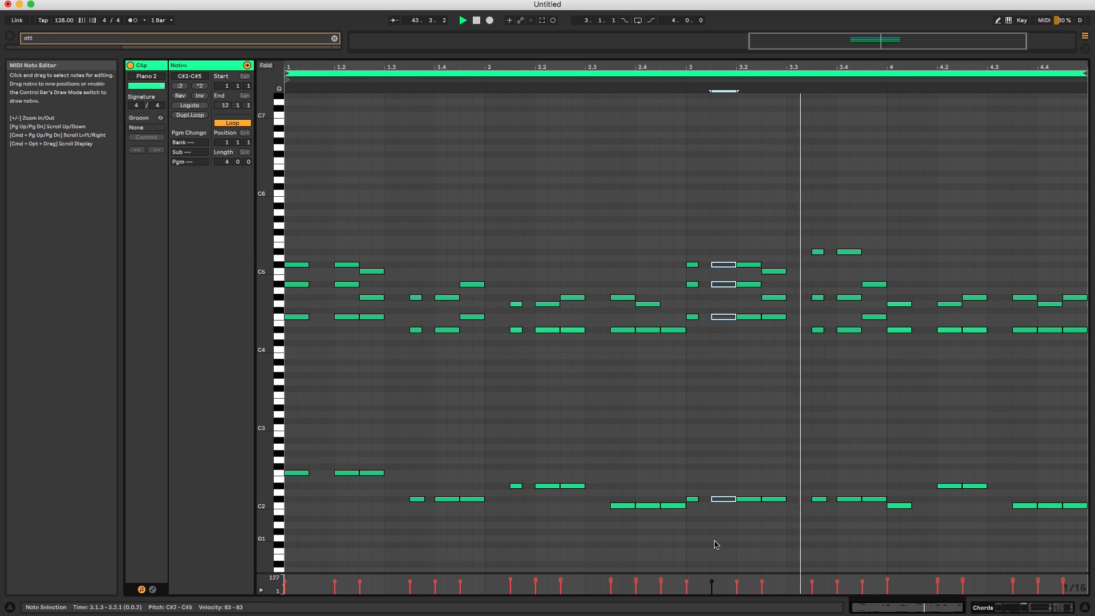
Step: Move the chord at 4.1.1 to 4.1.3, return to the Chords devices and listen to the arrangement
click(906, 452)
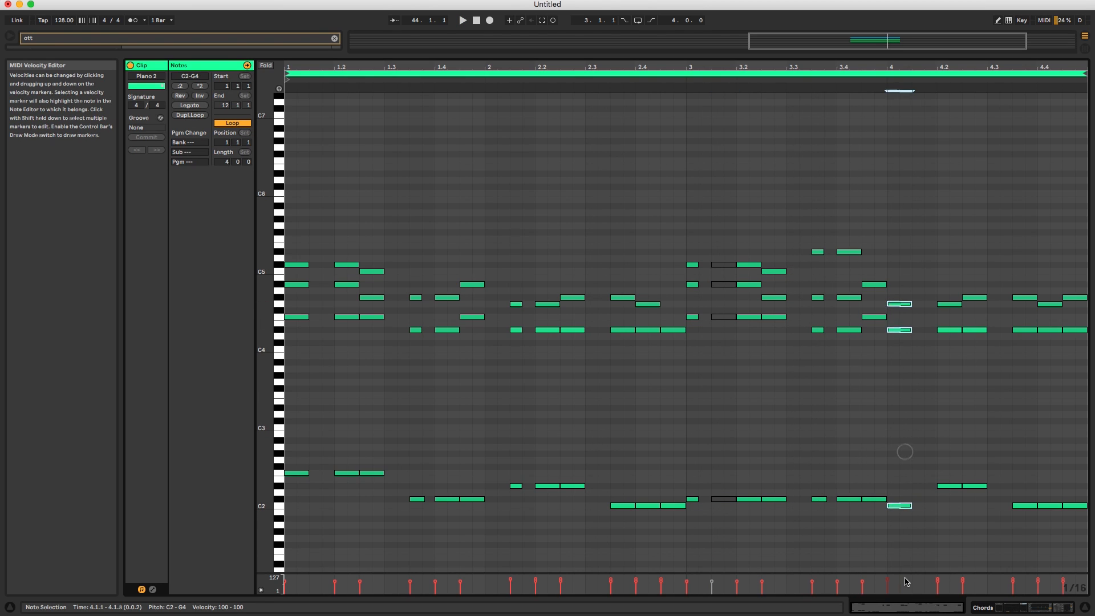
click(885, 73)
click(836, 79)
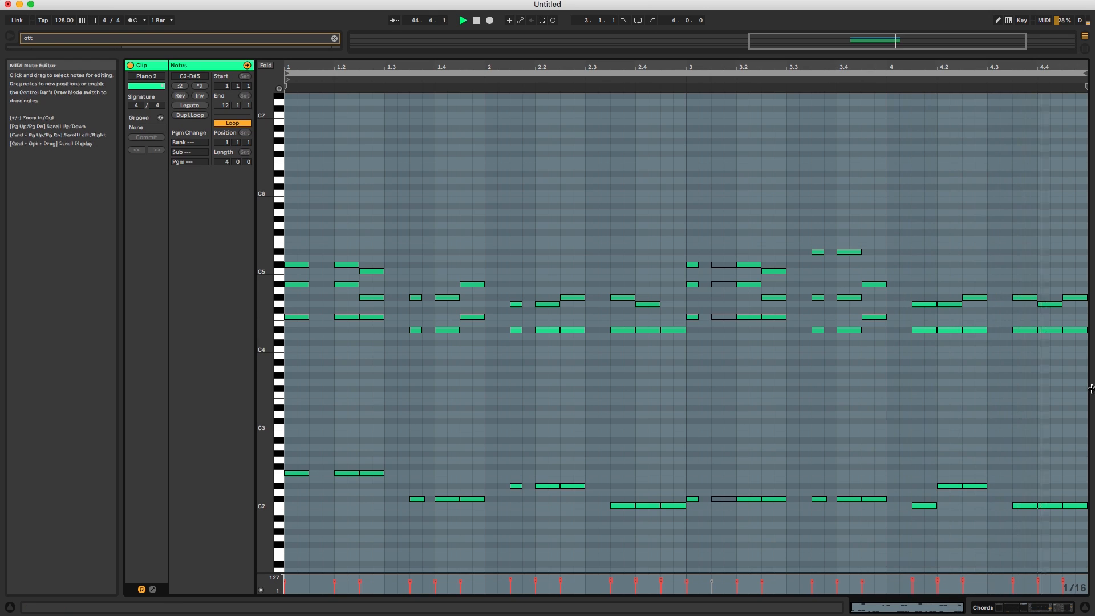
click(1002, 608)
key(space)
scroll(656, 240, up, 4)
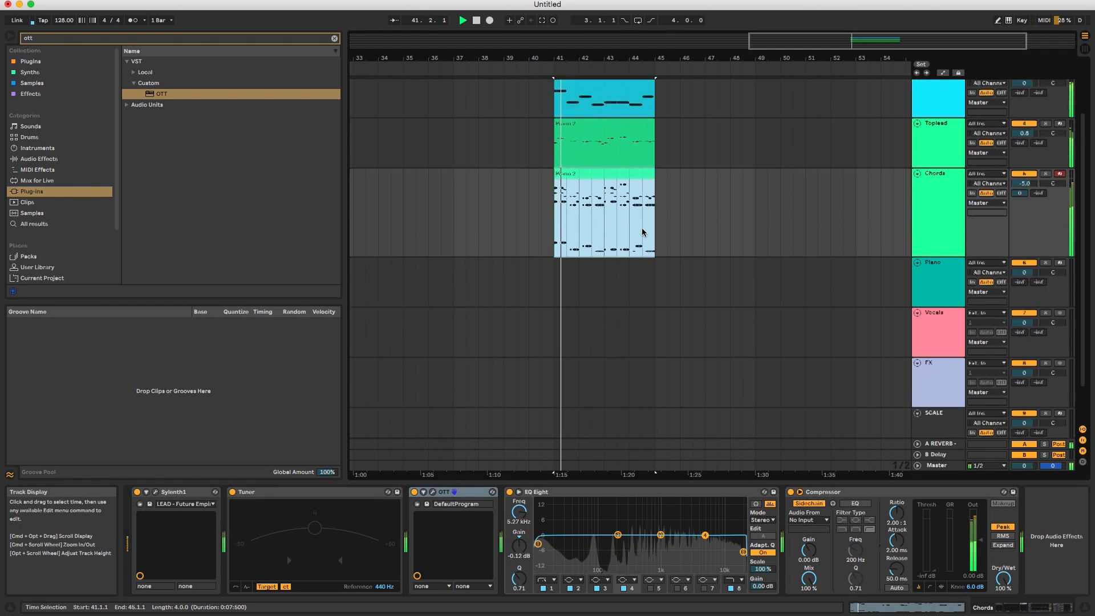
click(701, 274)
key(space)
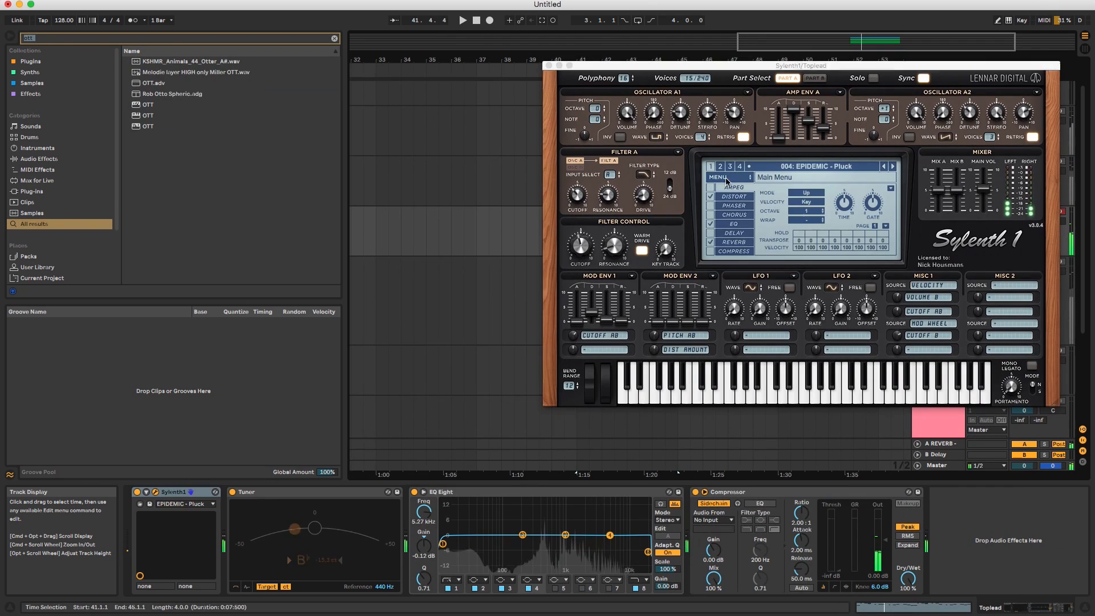
Step: Load another custom bank in the duplicated Toplead's Sylenth1, choose the preset LEAD - Heroic Squarelead during playback, and close the synth
click(729, 178)
mouse_move(737, 201)
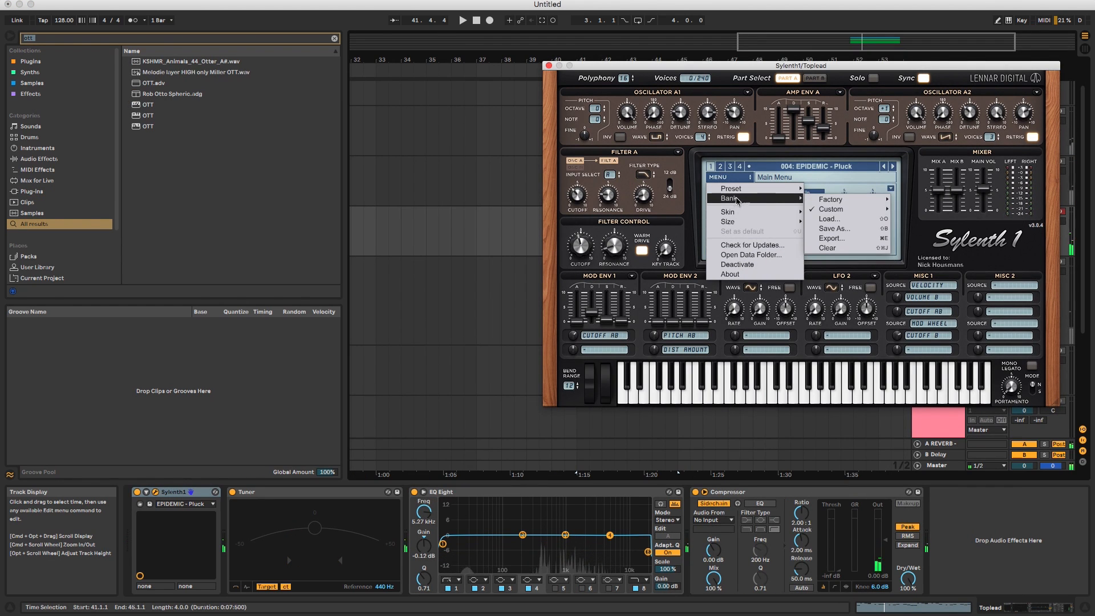
mouse_move(838, 211)
click(925, 225)
key(space)
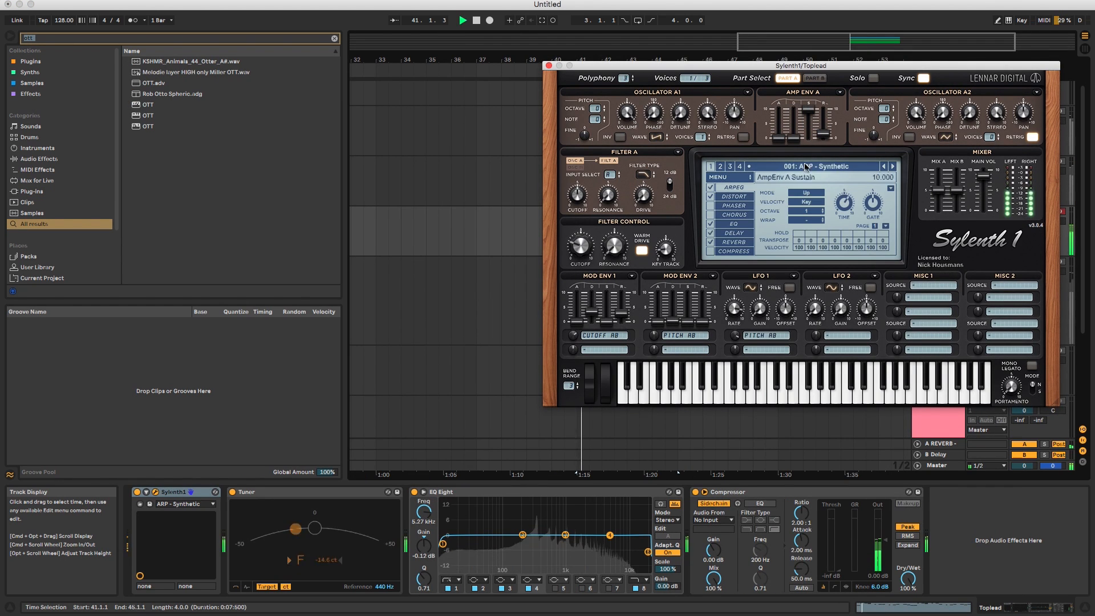
click(807, 165)
click(791, 231)
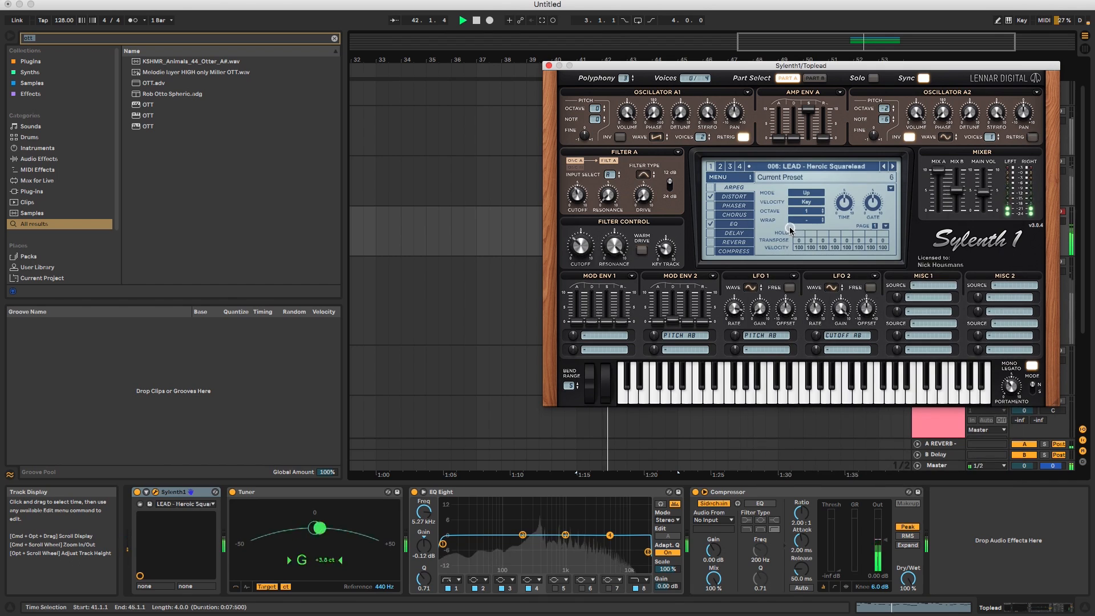
click(549, 66)
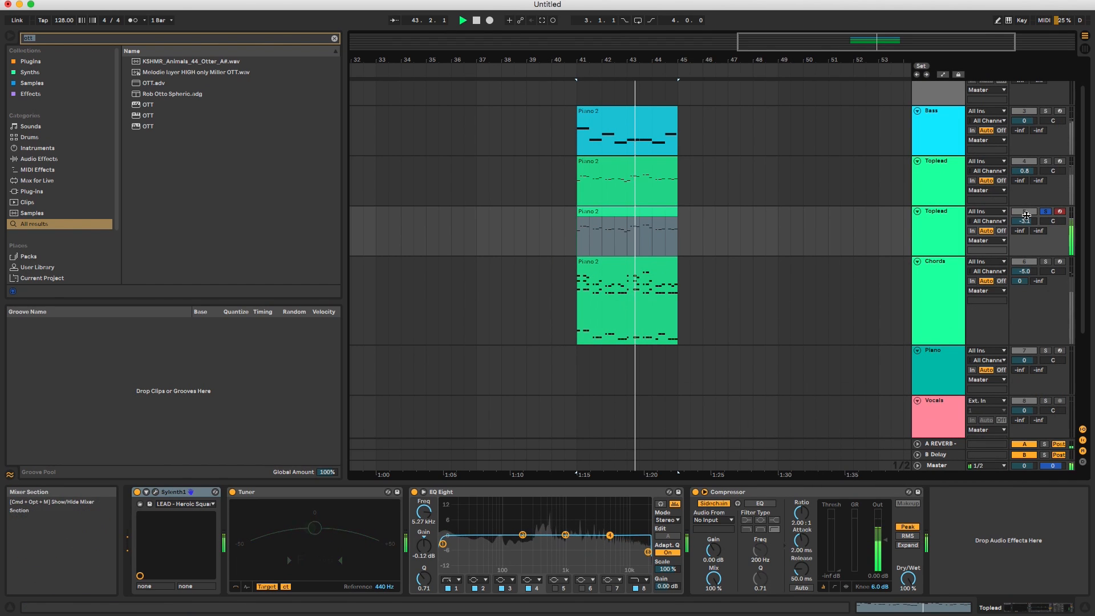
Step: Unsolo the duplicated Toplead, compare the mix with it muted, set its volume to -4.5 dB and select the original Toplead clip
click(1046, 212)
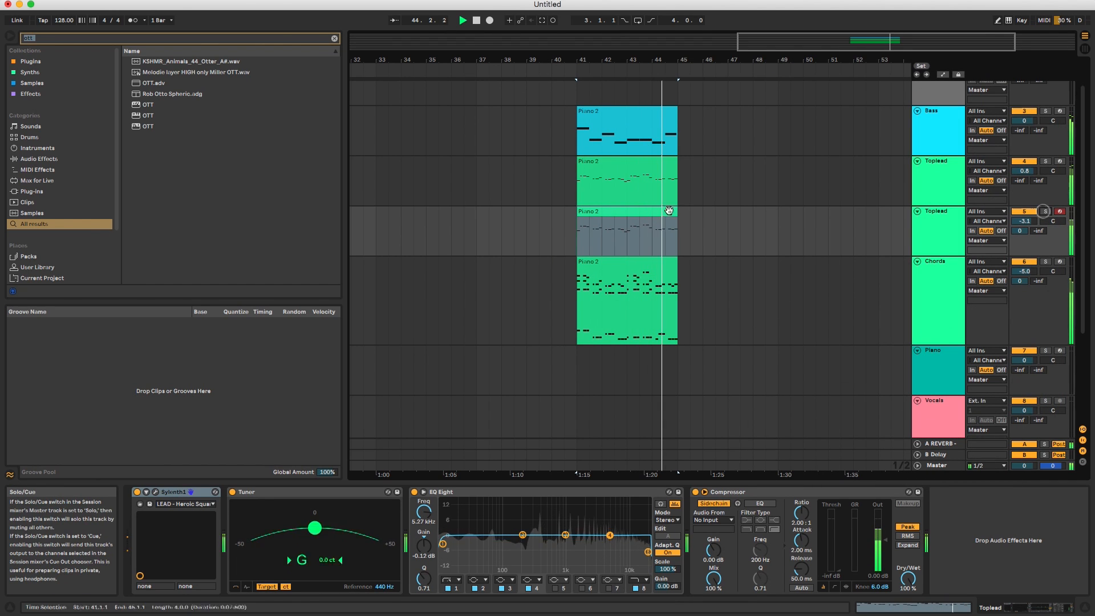
click(651, 212)
key(space)
key(space)
click(1018, 212)
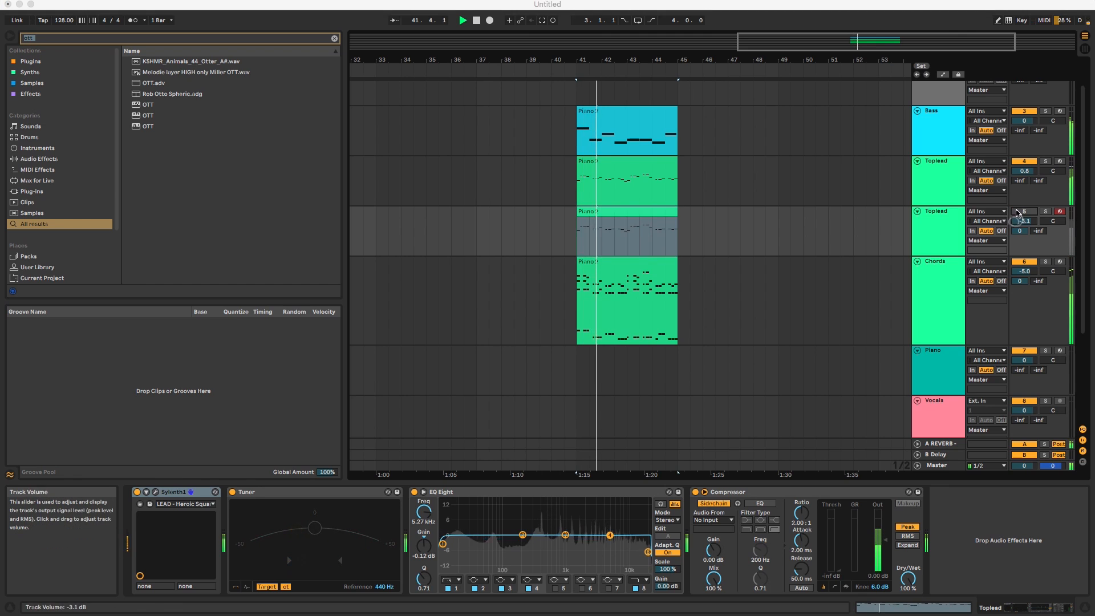
drag(1018, 216, 1021, 222)
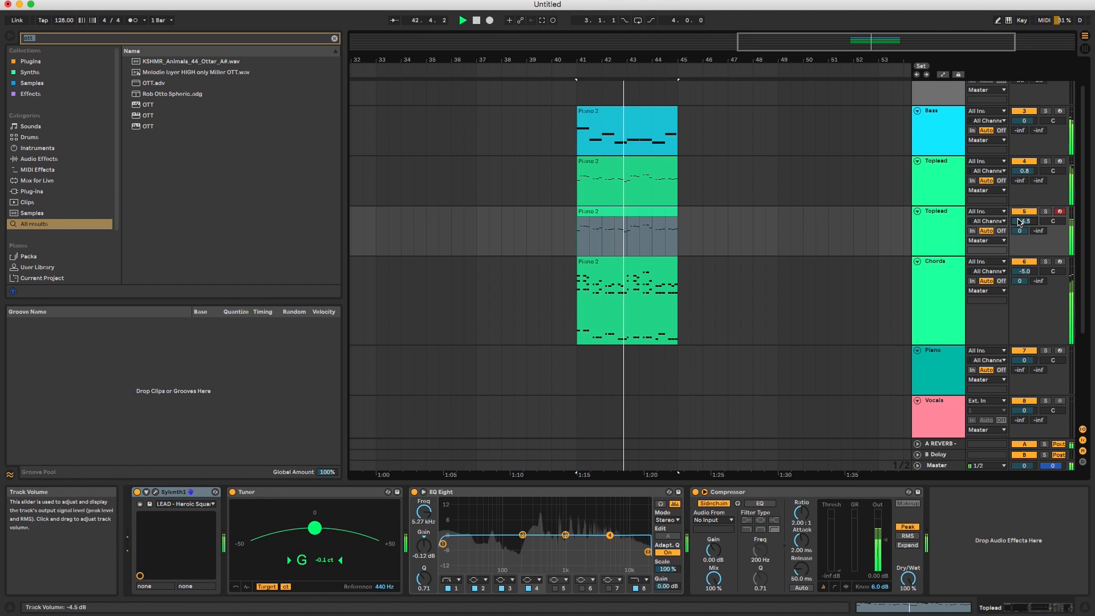
click(849, 174)
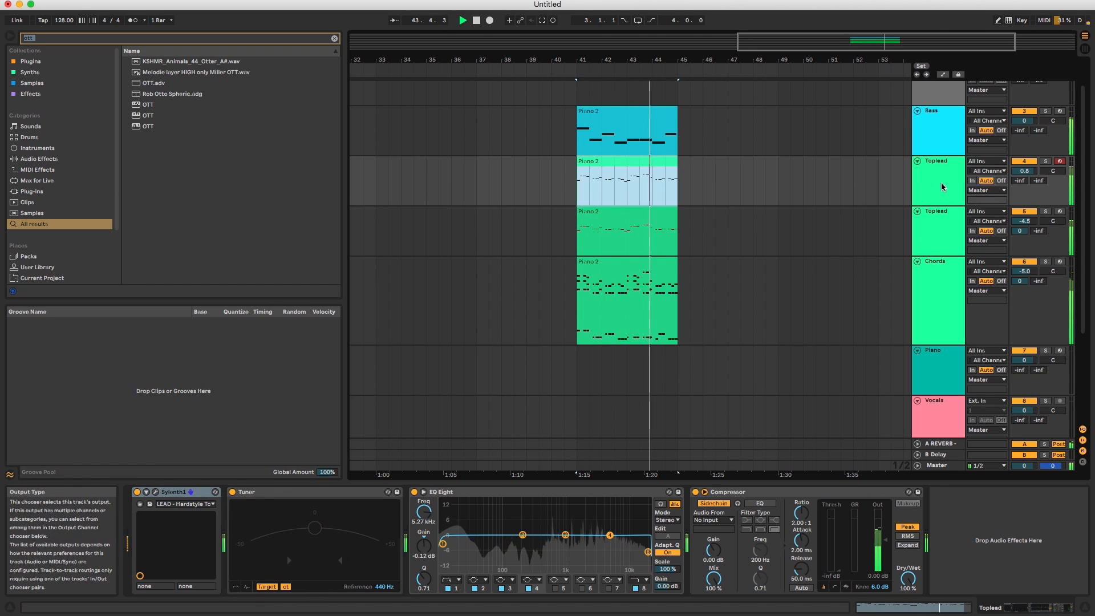